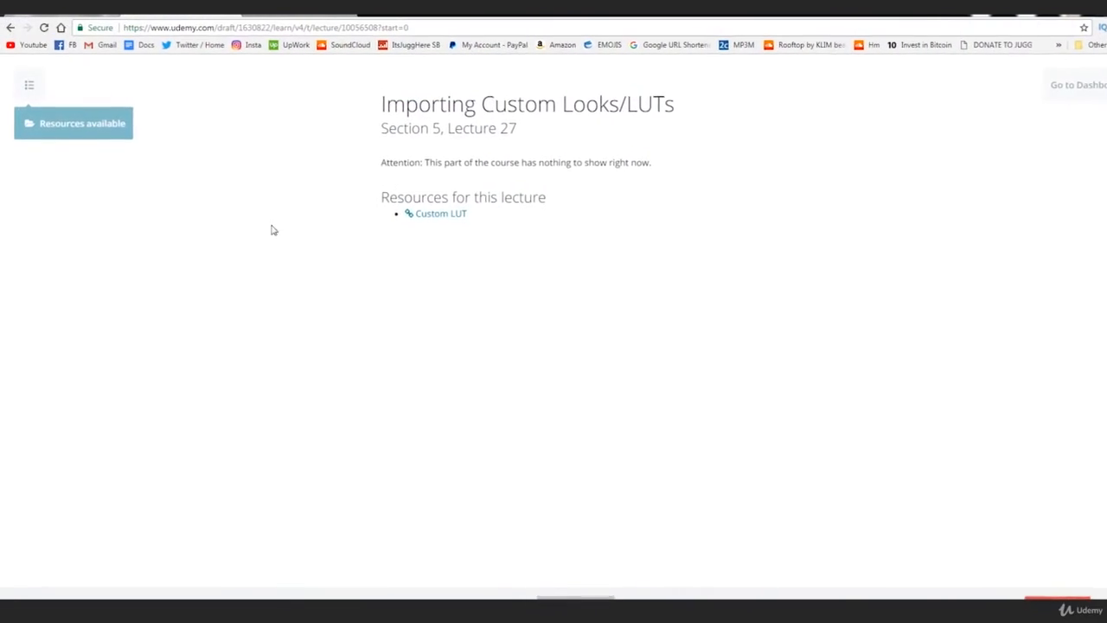
{"action": "left_click", "coordinate": [114, 128]}
{"action": "scroll", "coordinate": [156, 132], "scroll_direction": "down", "scroll_amount": 5}
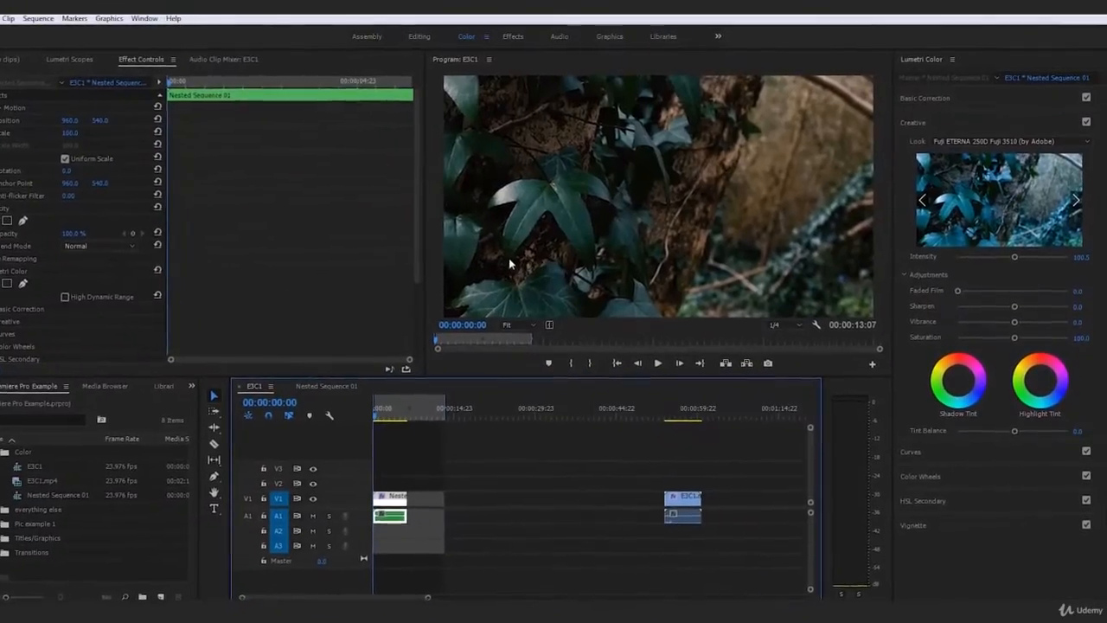
Reset the nested clip's Creative look to None, play the footage, and park the playhead at 00:00:03:00.
{"action": "left_click", "coordinate": [1003, 142]}
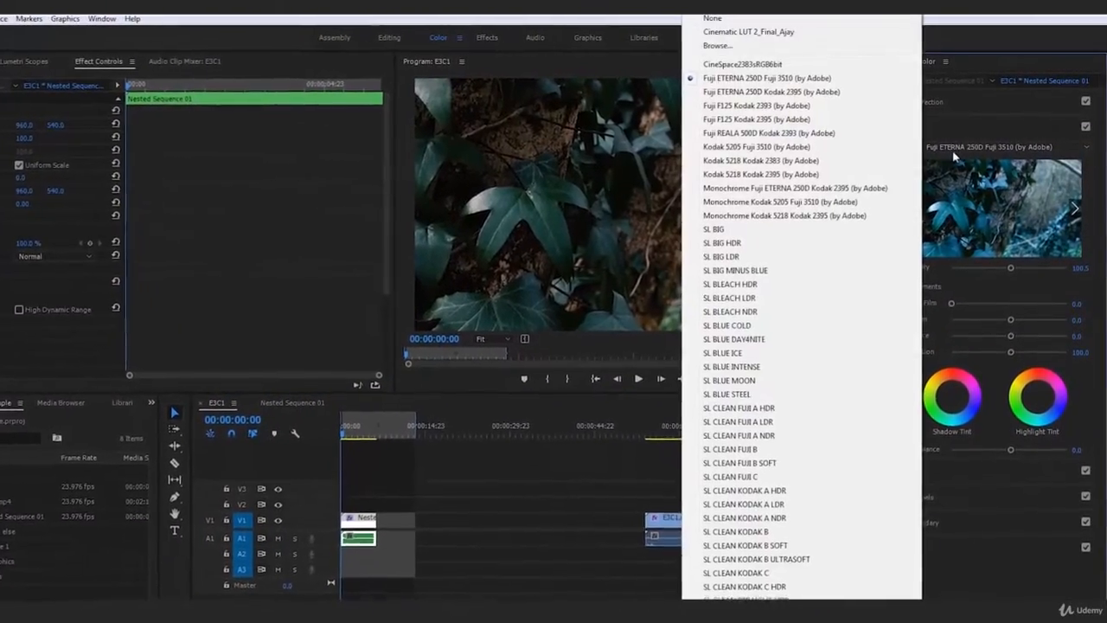
{"action": "left_click", "coordinate": [711, 18]}
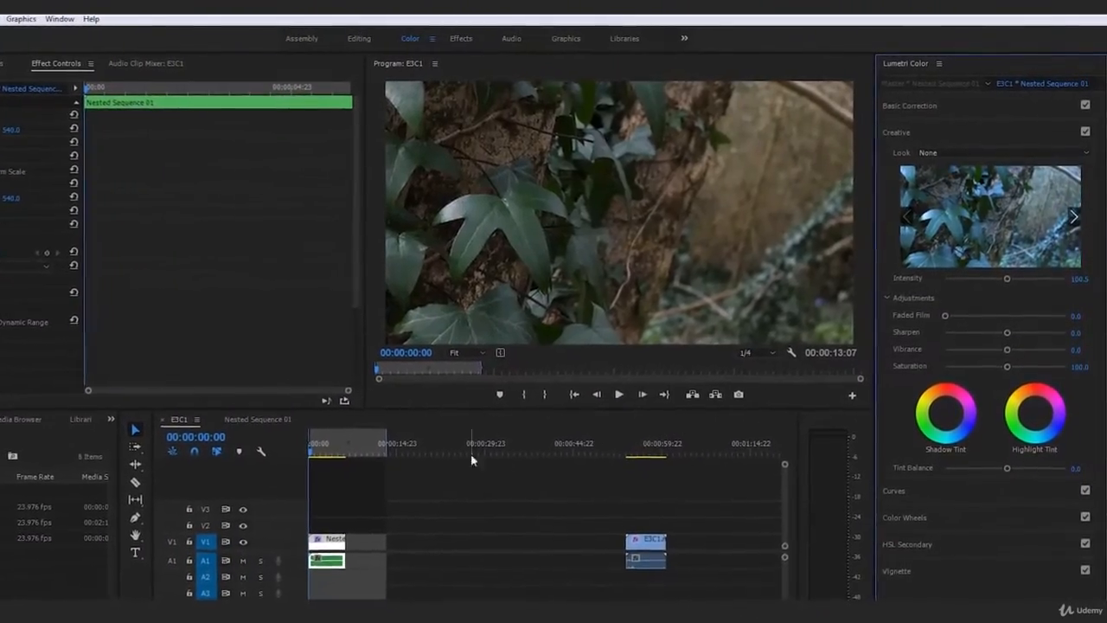
{"action": "left_click", "coordinate": [614, 399]}
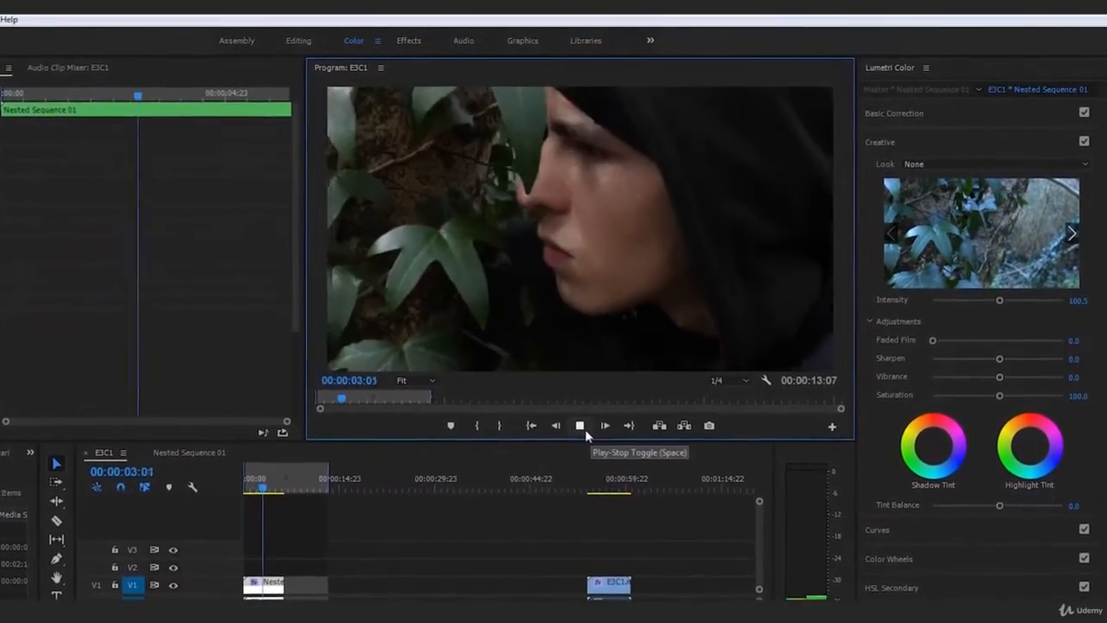
{"action": "left_click", "coordinate": [576, 430]}
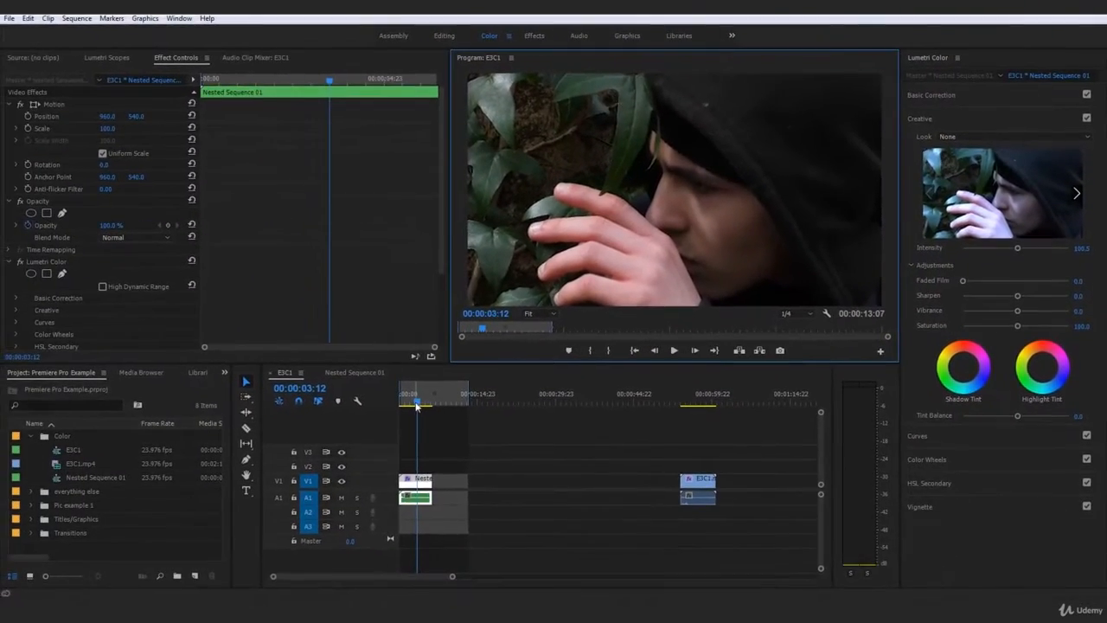
{"action": "left_click_drag", "start_coordinate": [419, 407], "coordinate": [417, 410]}
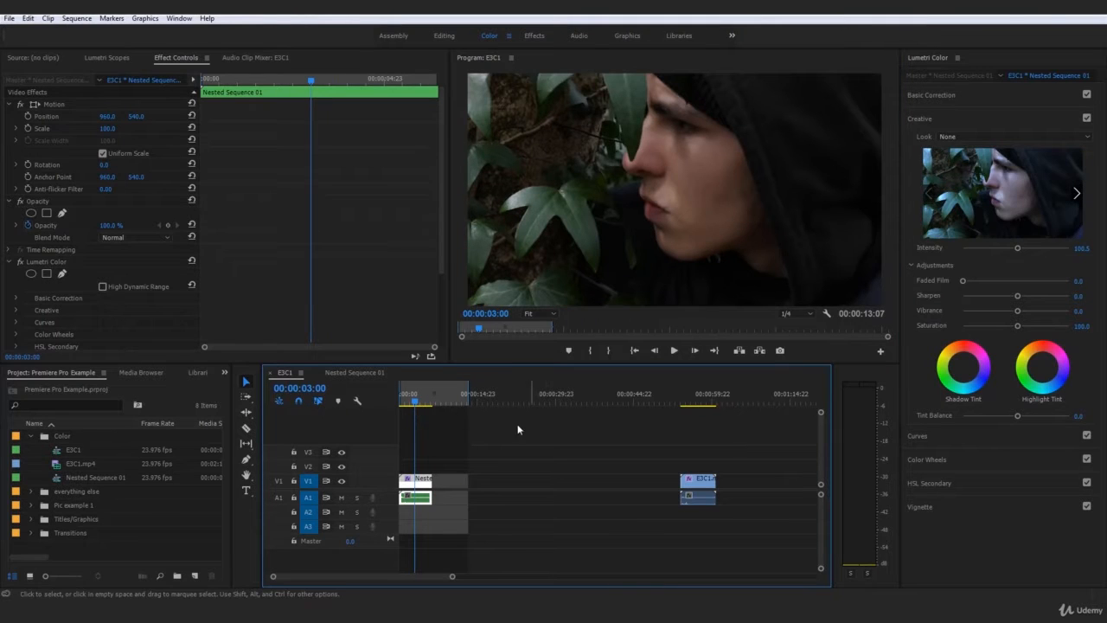
Load the custom Cinematic LUT 2 .cube file from the EXAMPLE folder as the nested clip's Creative look.
{"action": "left_click", "coordinate": [545, 437]}
{"action": "left_click", "coordinate": [412, 486]}
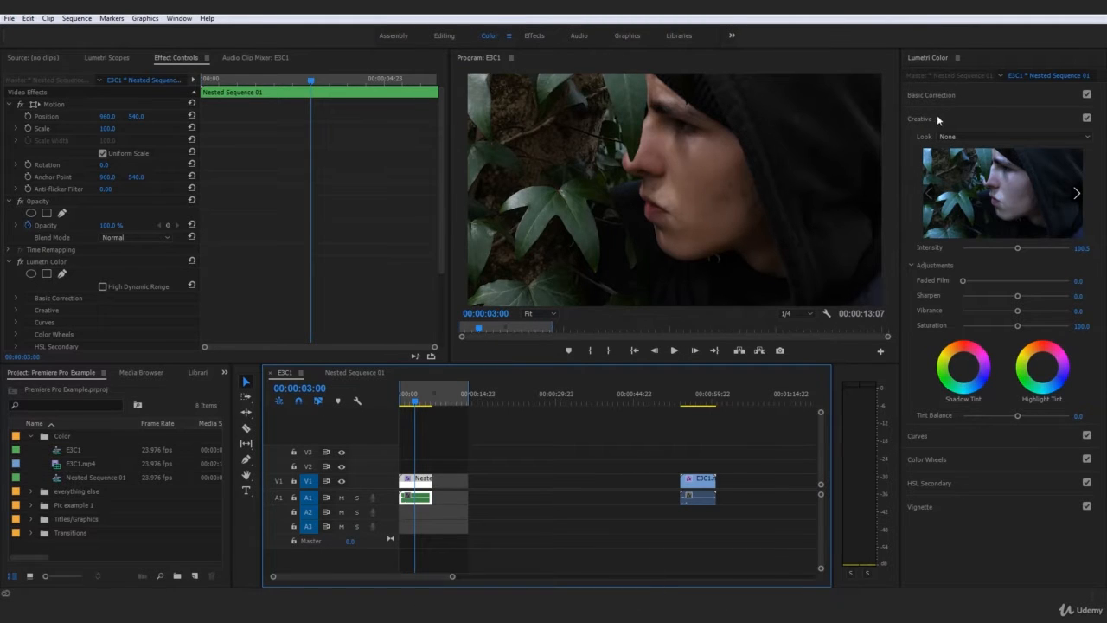
{"action": "left_click", "coordinate": [963, 135]}
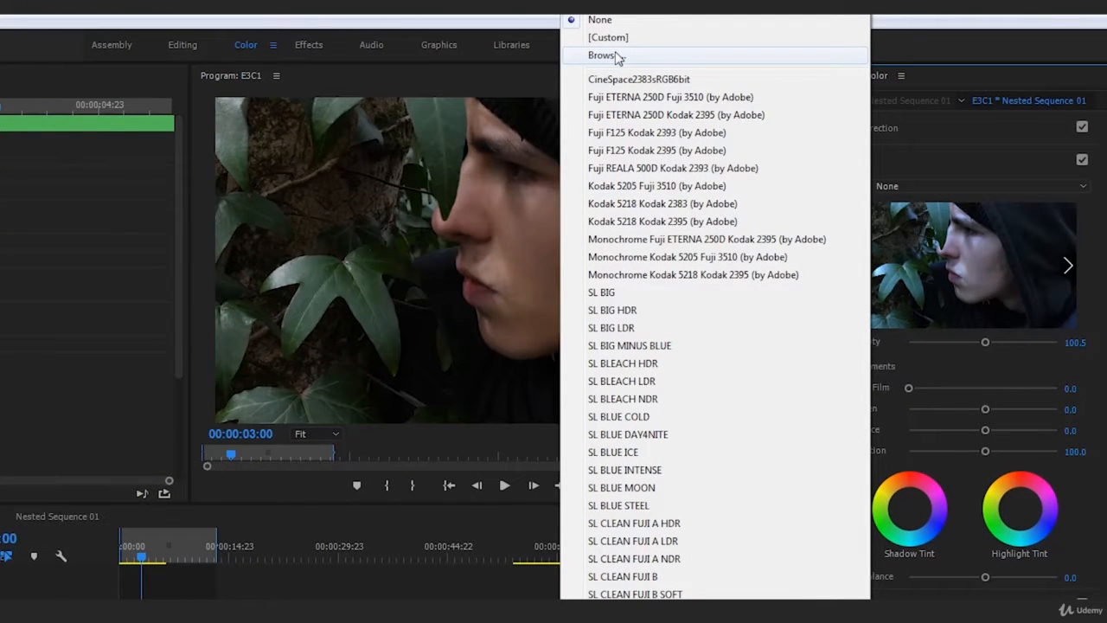
{"action": "left_click", "coordinate": [617, 55]}
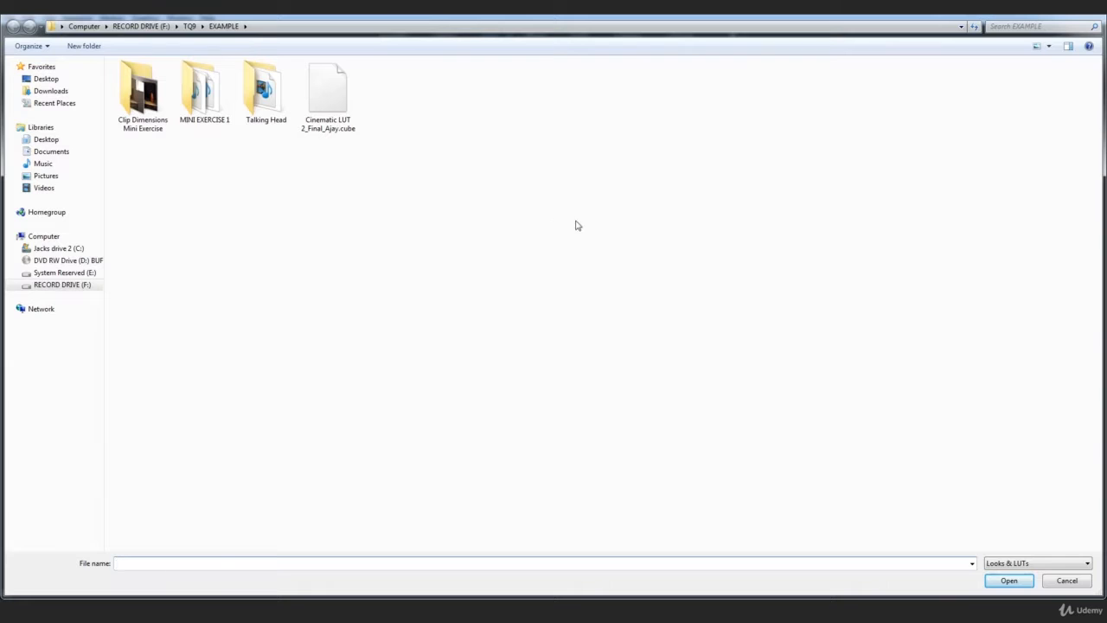
{"action": "left_click", "coordinate": [327, 119]}
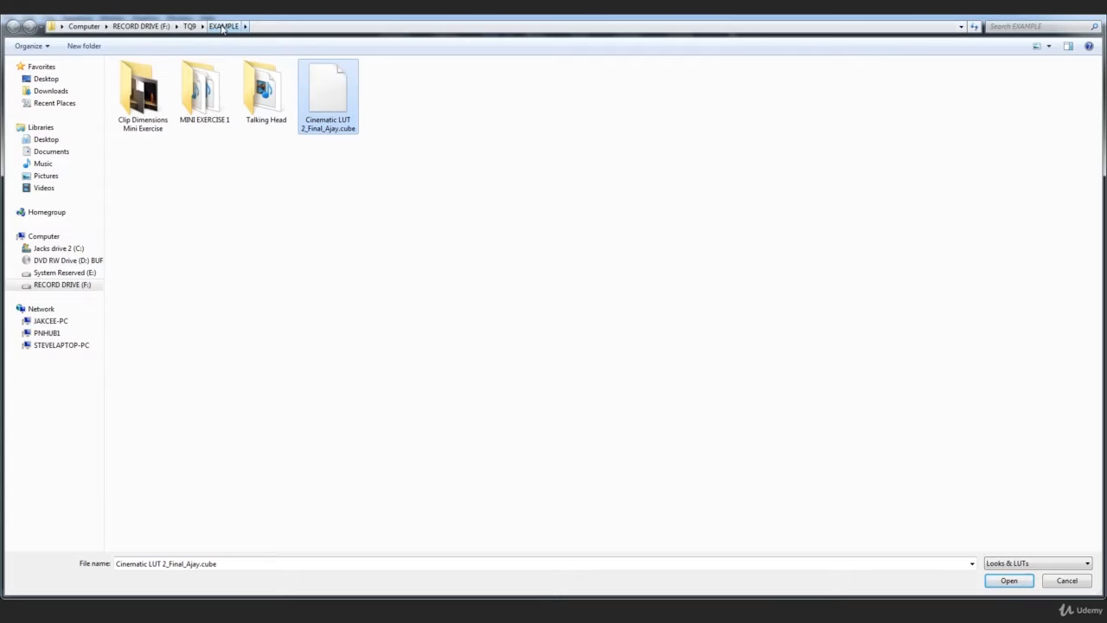
{"action": "left_click", "coordinate": [389, 151]}
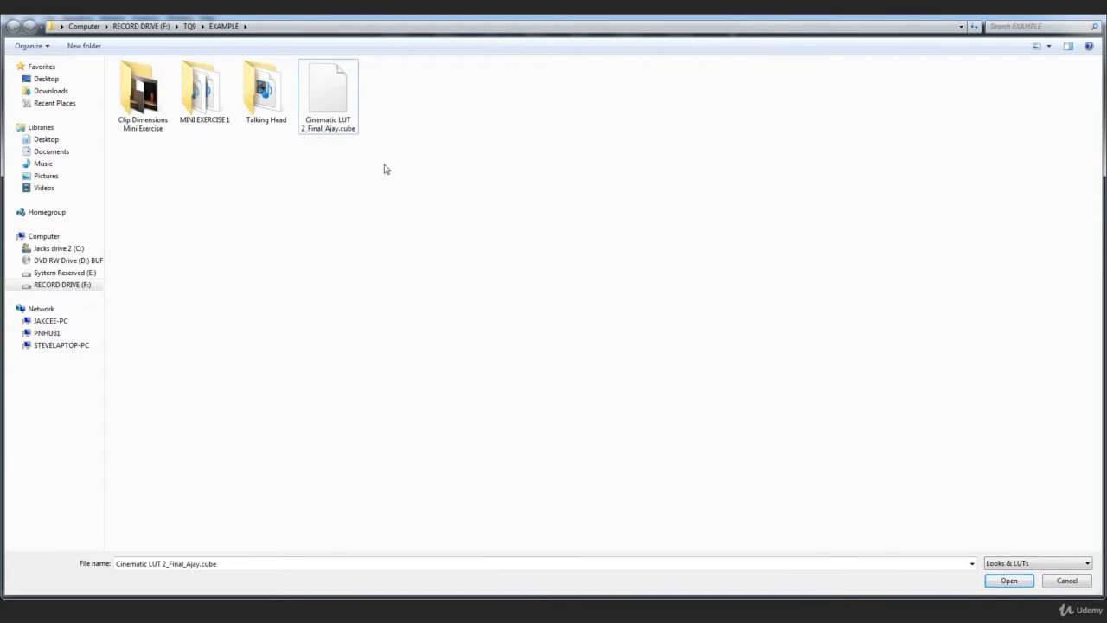
{"action": "left_click", "coordinate": [326, 106]}
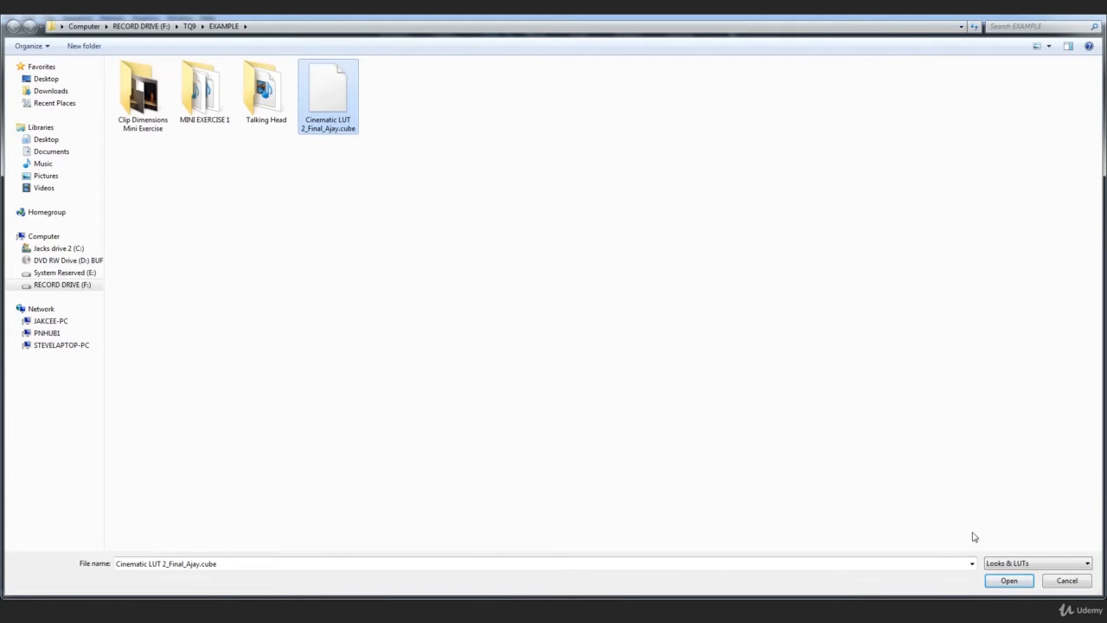
{"action": "left_click", "coordinate": [1007, 584]}
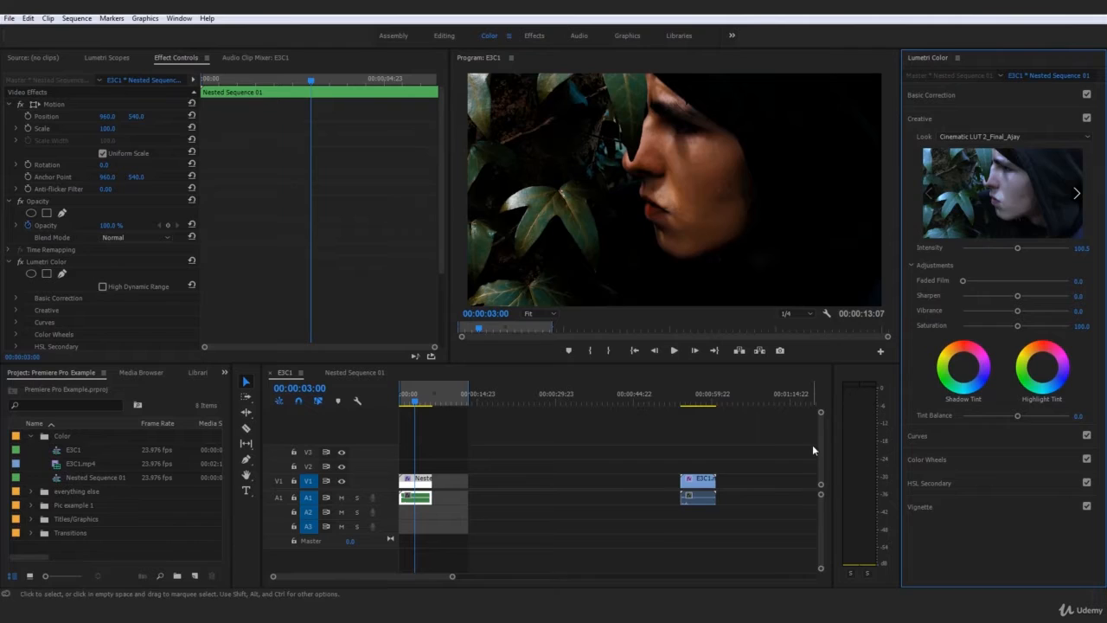
Play the nested clip from its start to review the imported LUT, and return the playhead to 00:00:00:00.
{"action": "left_click_drag", "start_coordinate": [417, 396], "coordinate": [390, 404]}
{"action": "key", "text": "space"}
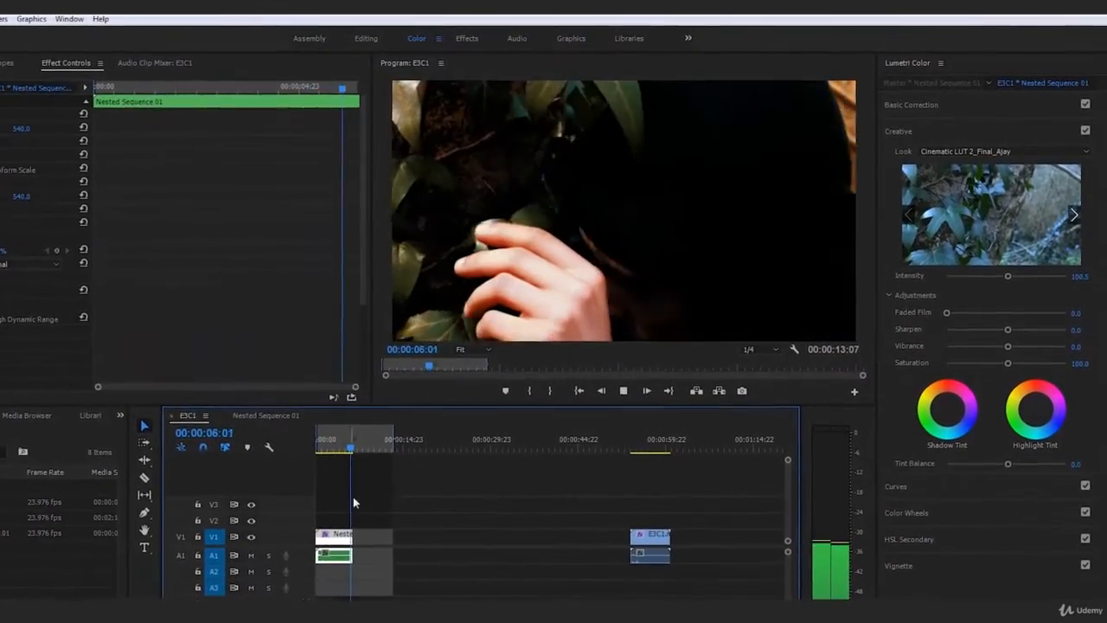
{"action": "left_click_drag", "start_coordinate": [344, 442], "coordinate": [305, 456]}
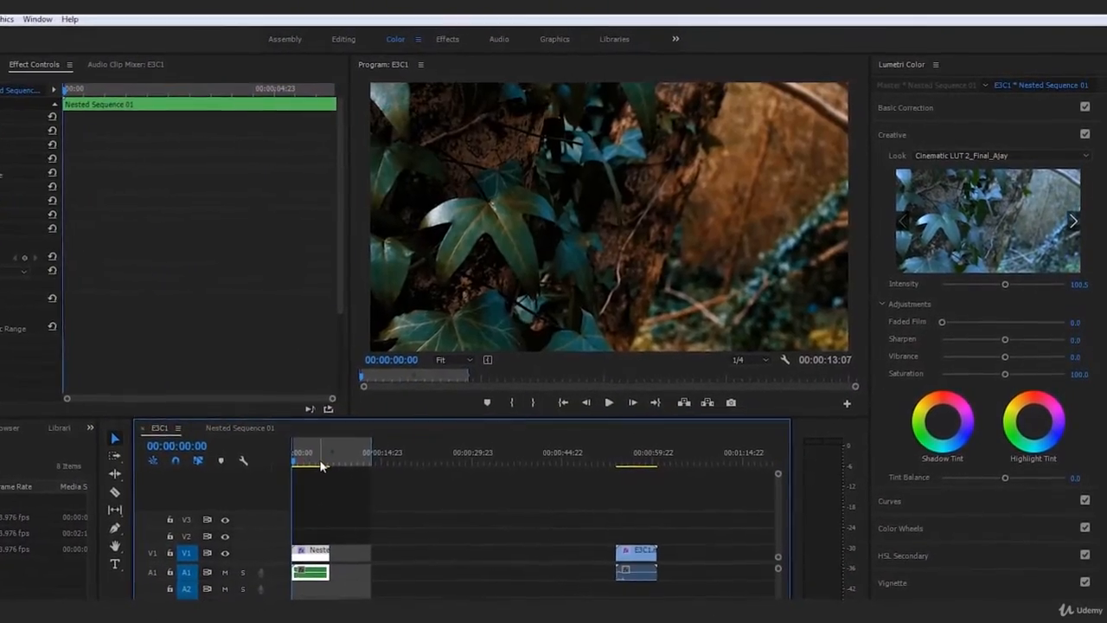
{"action": "key", "text": "space"}
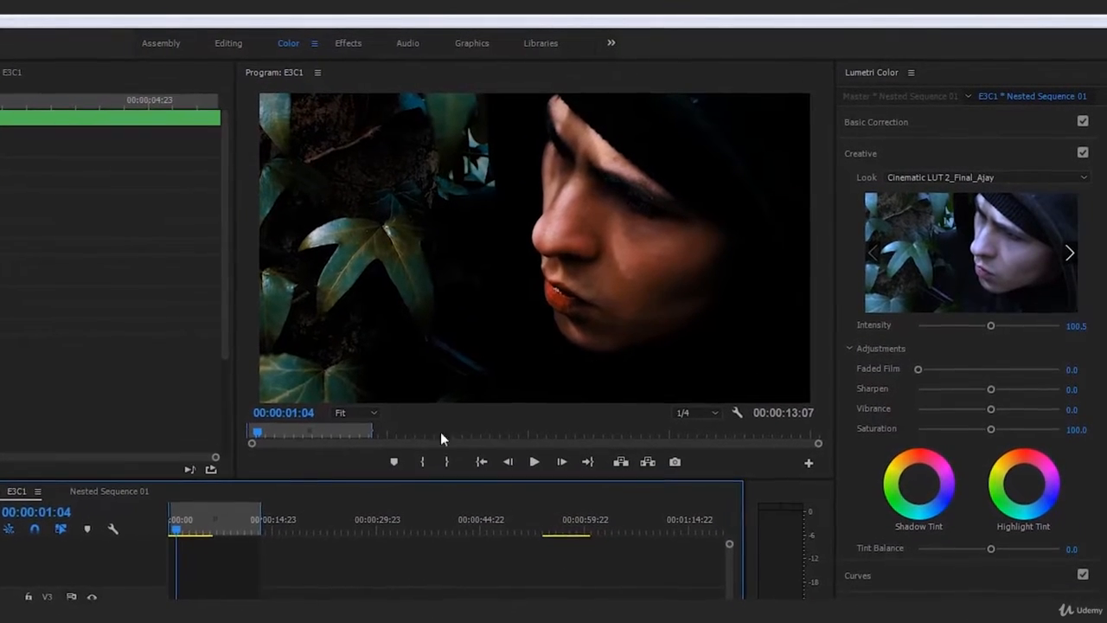
{"action": "left_click", "coordinate": [181, 521]}
{"action": "left_click_drag", "start_coordinate": [156, 538], "coordinate": [151, 539]}
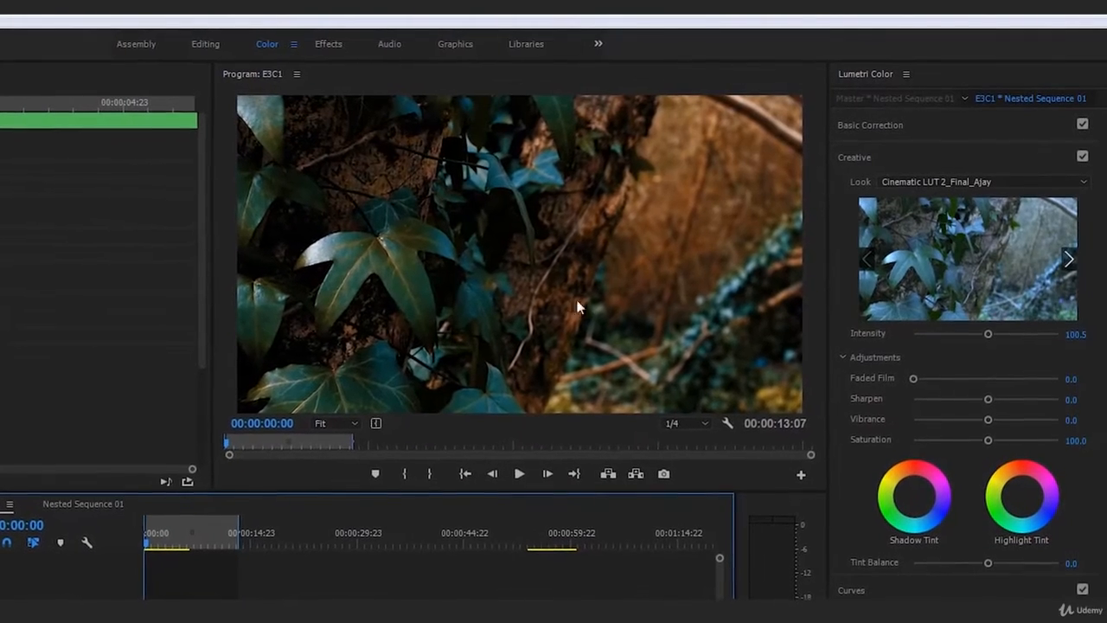
{"action": "key", "text": "minus"}
{"action": "key", "text": "minus"}
{"action": "key", "text": "minus"}
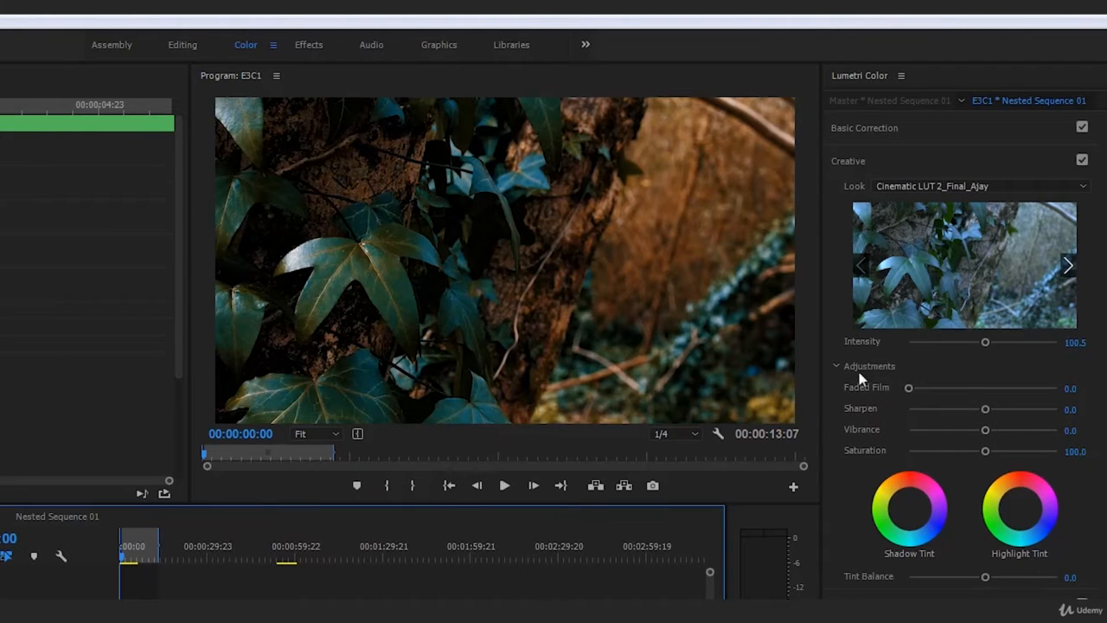
Lower the look's intensity to about 50.8 and play the clip in short sections to check it.
{"action": "left_click", "coordinate": [857, 342]}
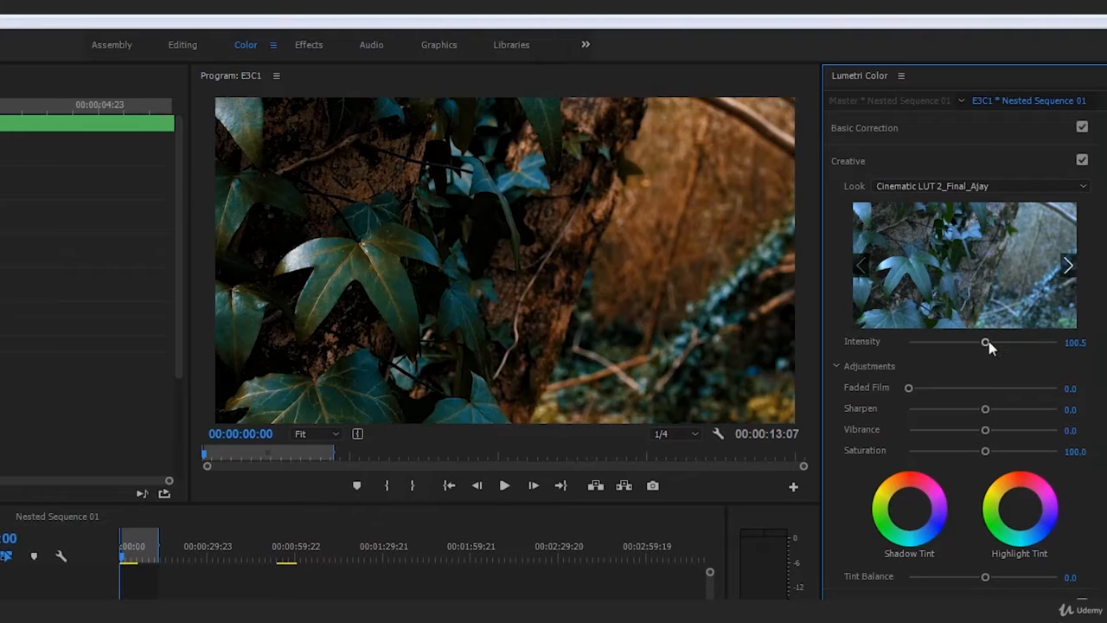
{"action": "left_click_drag", "start_coordinate": [989, 344], "coordinate": [947, 362]}
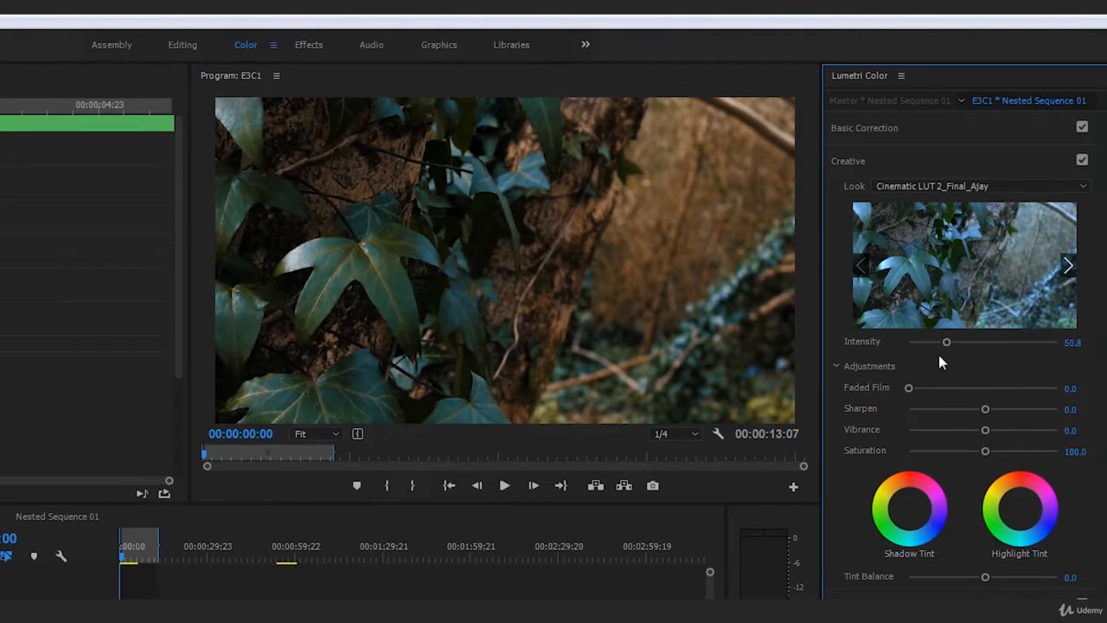
{"action": "left_click", "coordinate": [590, 578]}
{"action": "key", "text": "space"}
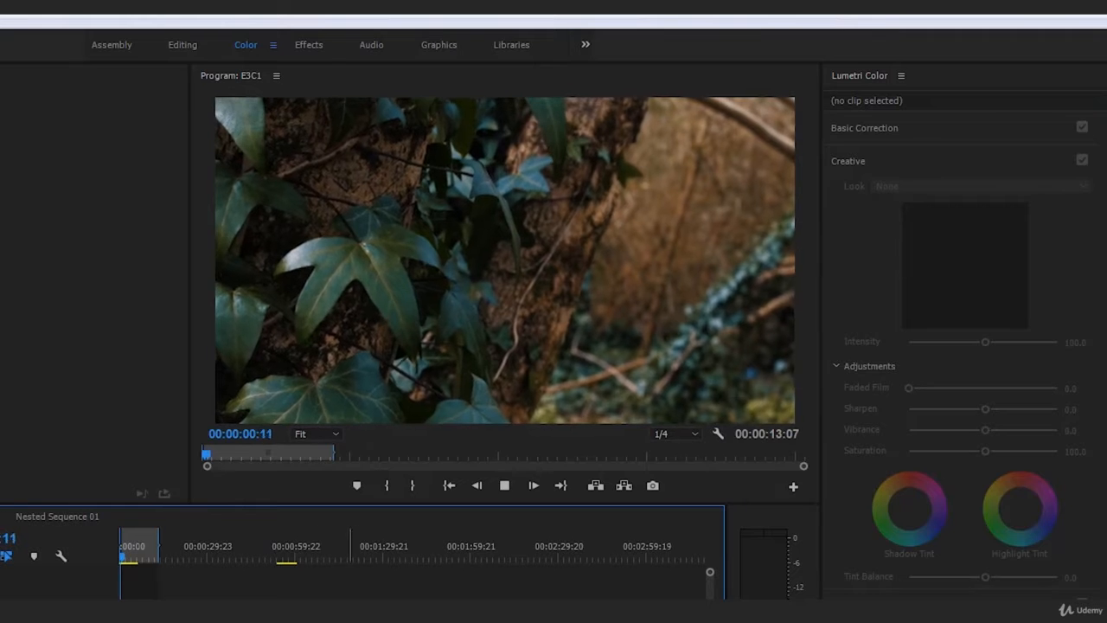
{"action": "key", "text": "space"}
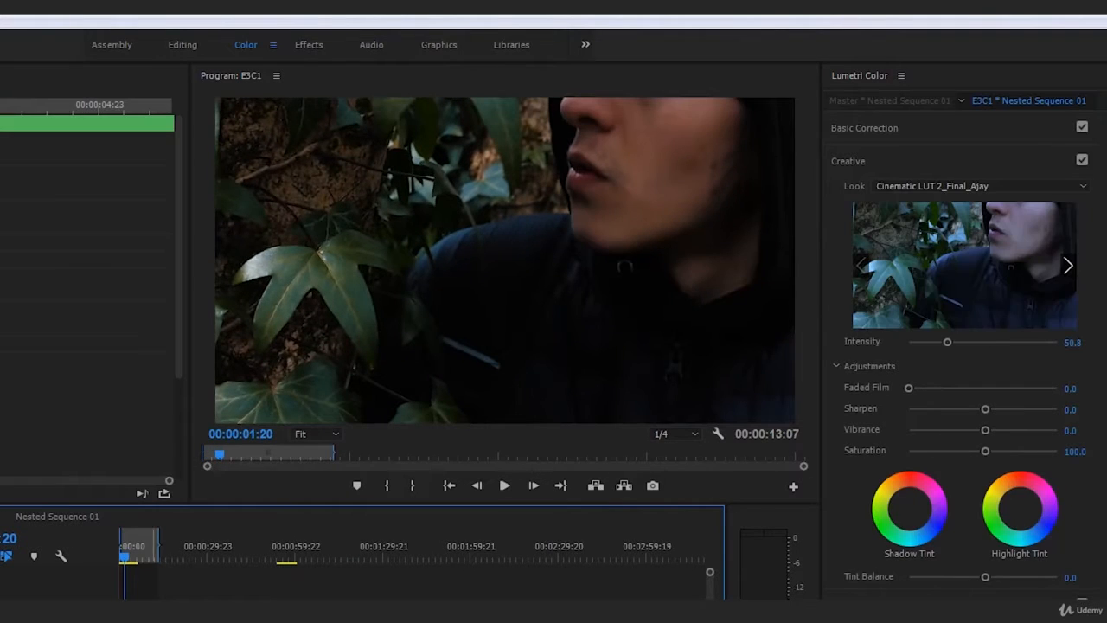
{"action": "key", "text": "space"}
{"action": "key", "text": "space"}
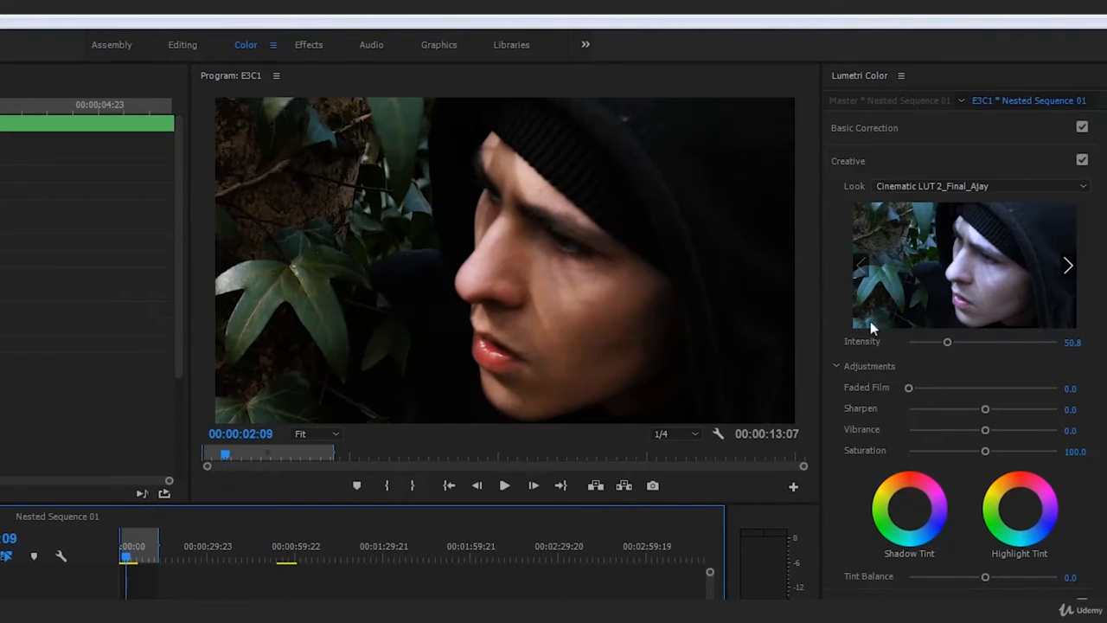
Try look intensities of about 64.9 and 77.8, playing a short section of the clip at each.
{"action": "left_click_drag", "start_coordinate": [955, 344], "coordinate": [951, 343]}
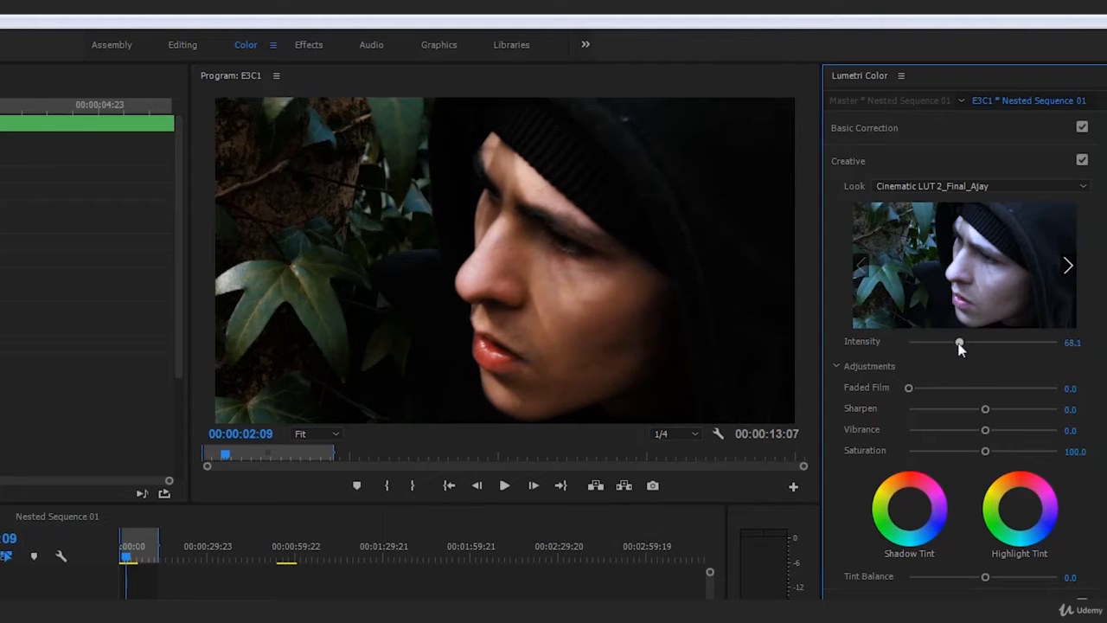
{"action": "key", "text": "space"}
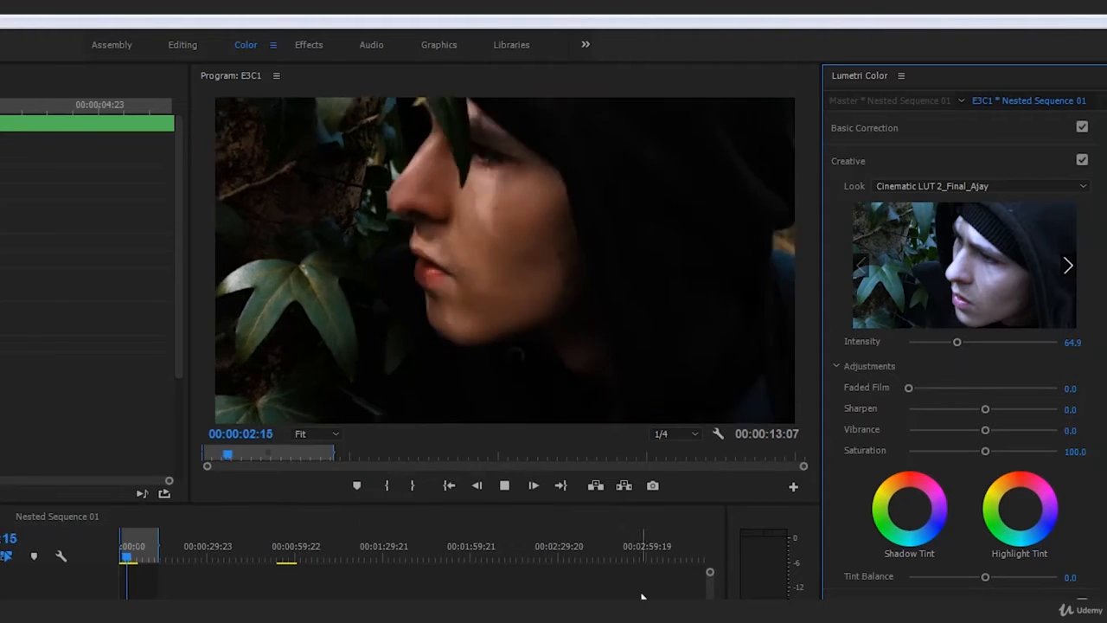
{"action": "key", "text": "space"}
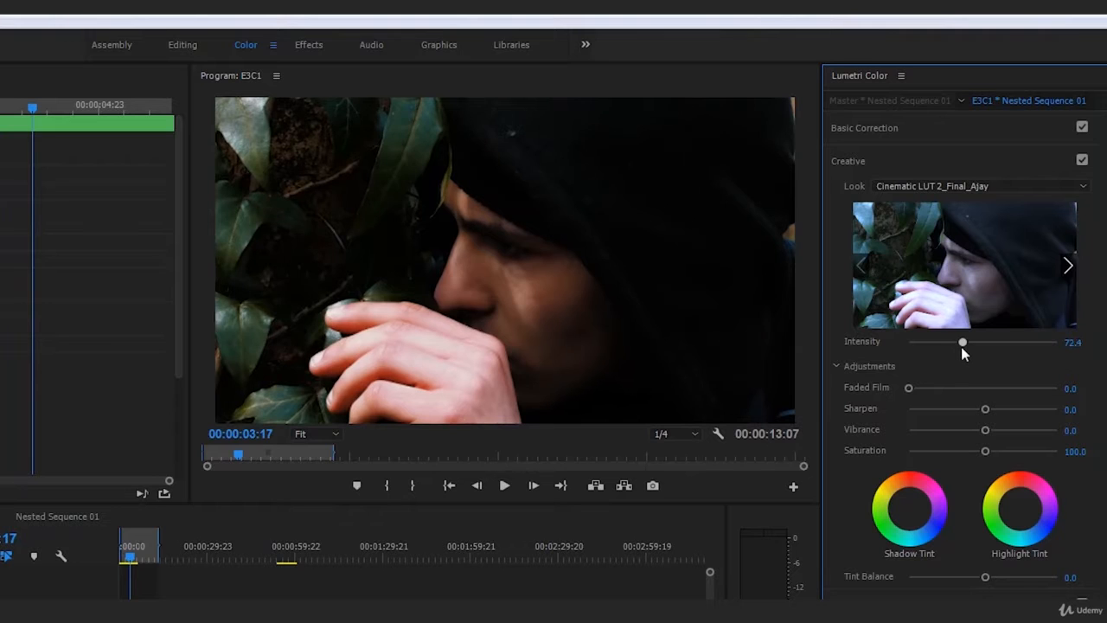
{"action": "key", "text": "space"}
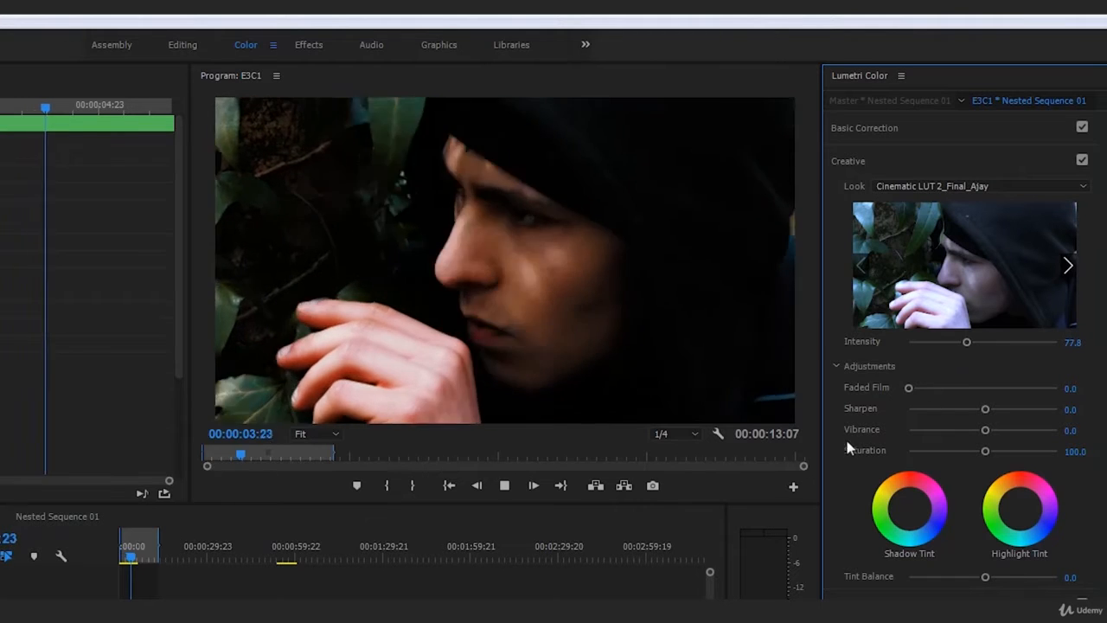
{"action": "key", "text": "space"}
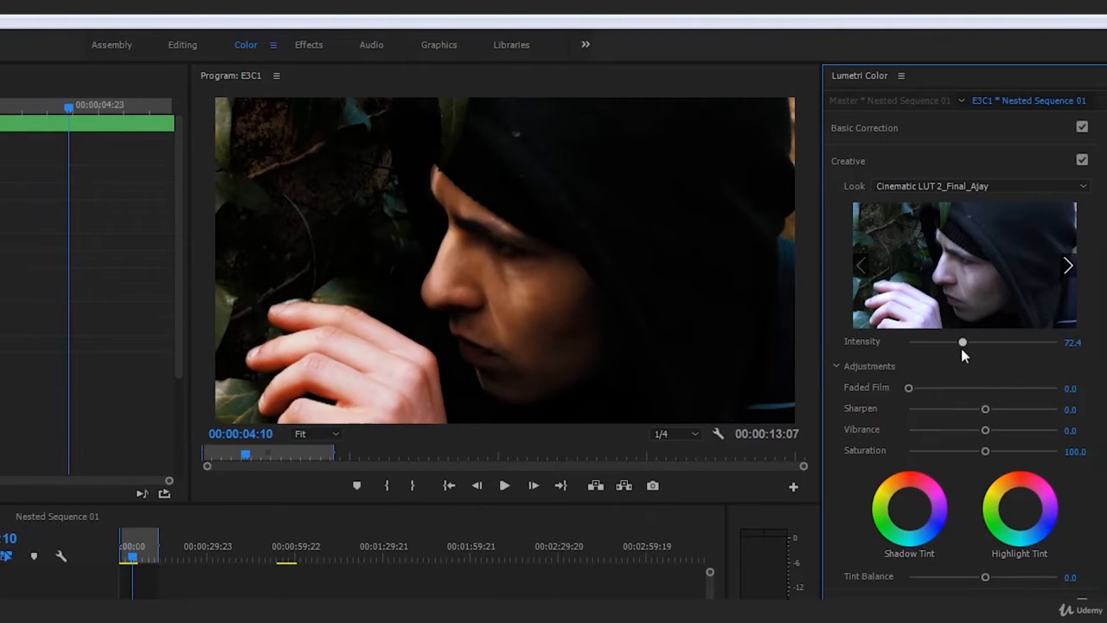
Set the look's intensity to 70 and play the clip from the start to review the grade.
{"action": "left_click_drag", "start_coordinate": [959, 346], "coordinate": [957, 346]}
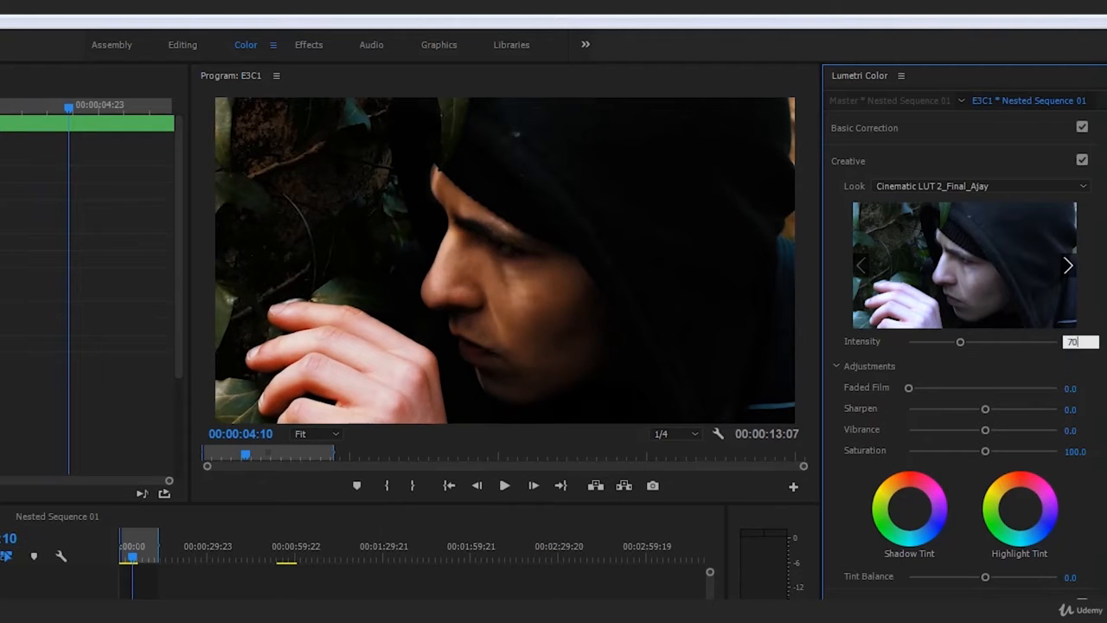
{"action": "left_click", "coordinate": [130, 559]}
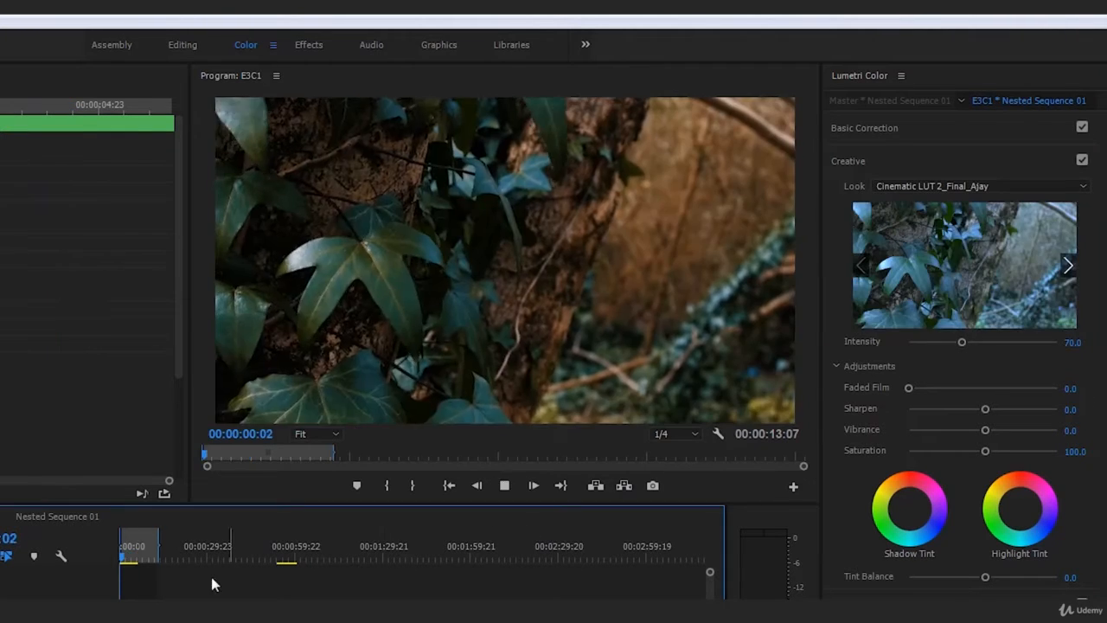
{"action": "key", "text": "space"}
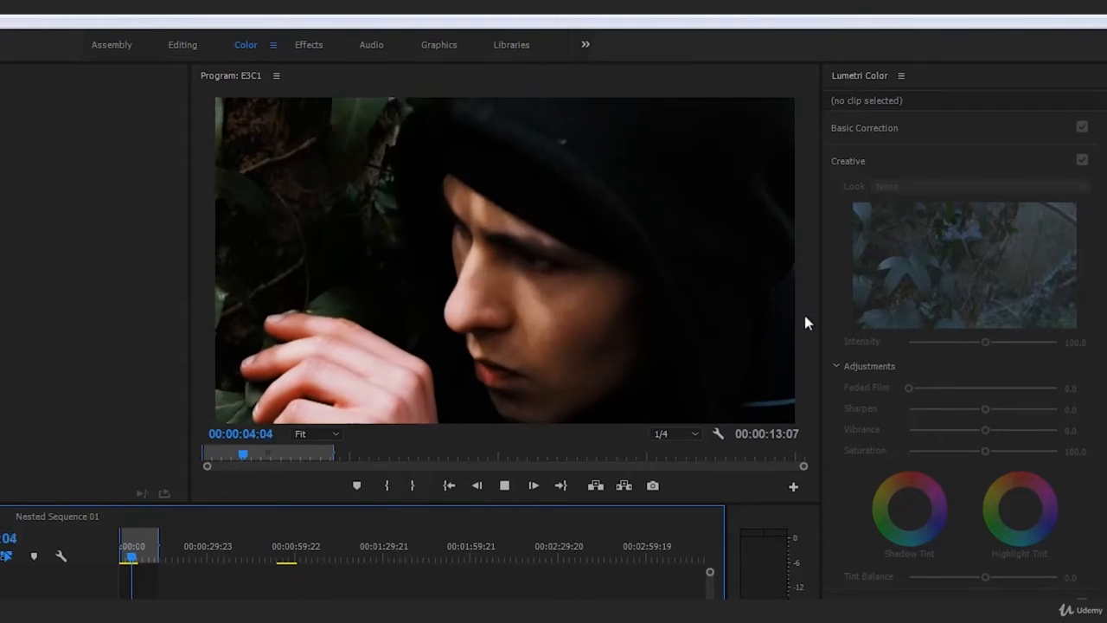
{"action": "key", "text": "space"}
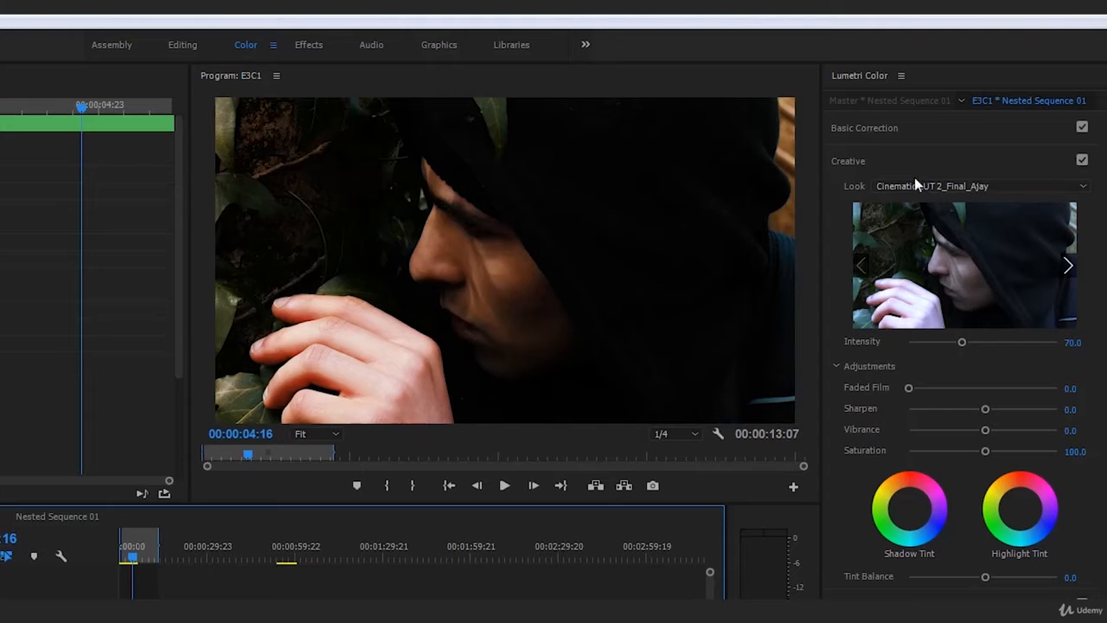
{"action": "left_click_drag", "start_coordinate": [132, 563], "coordinate": [116, 561]}
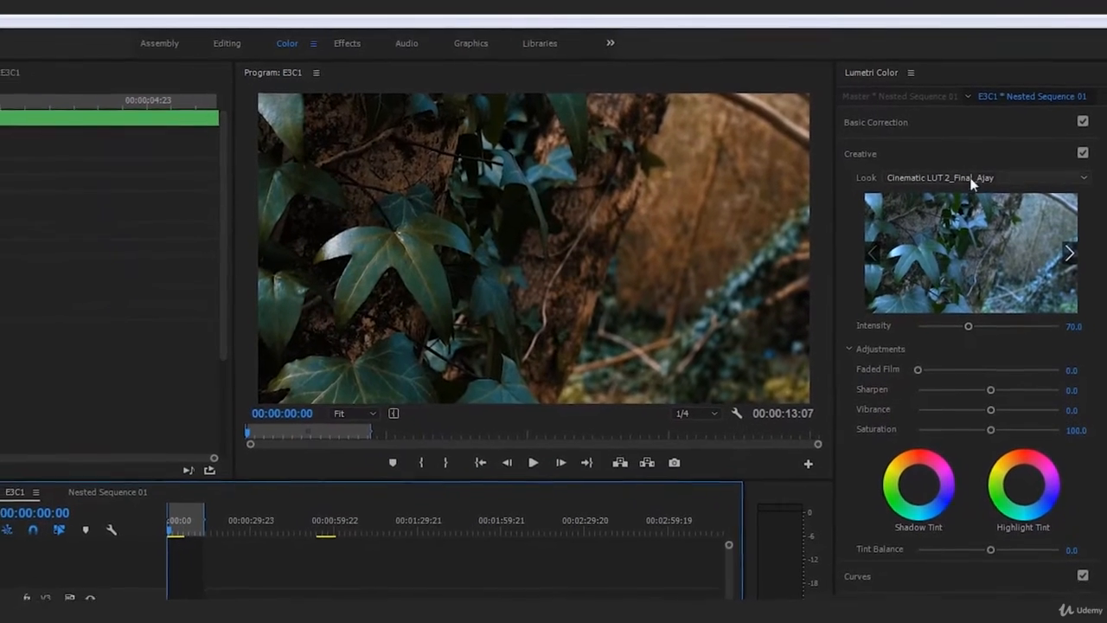
{"action": "key", "text": "space"}
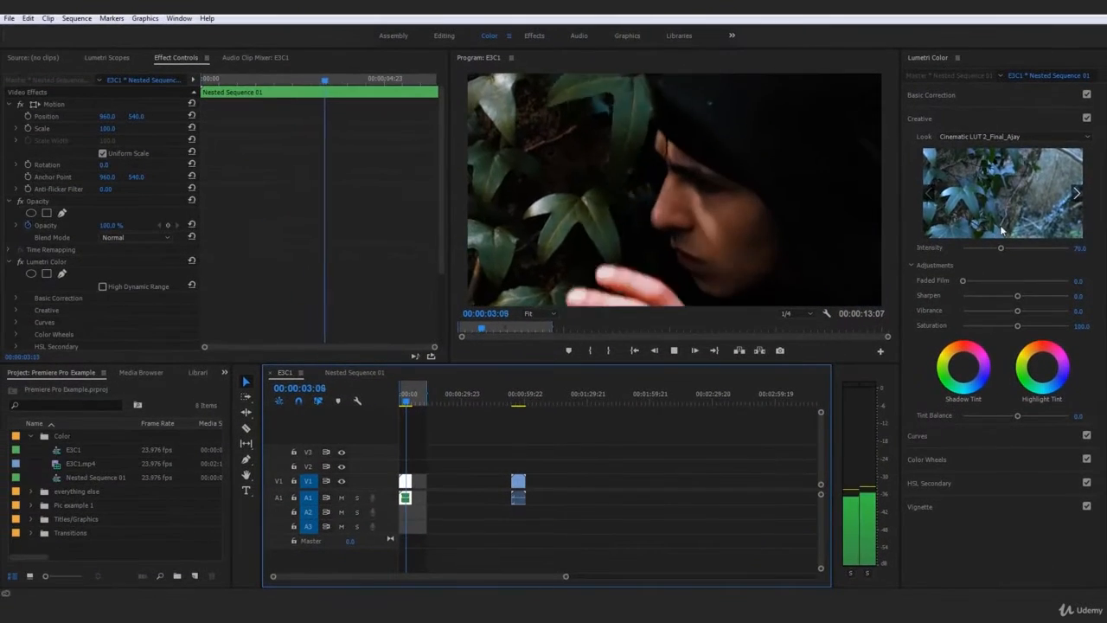
{"action": "key", "text": "space"}
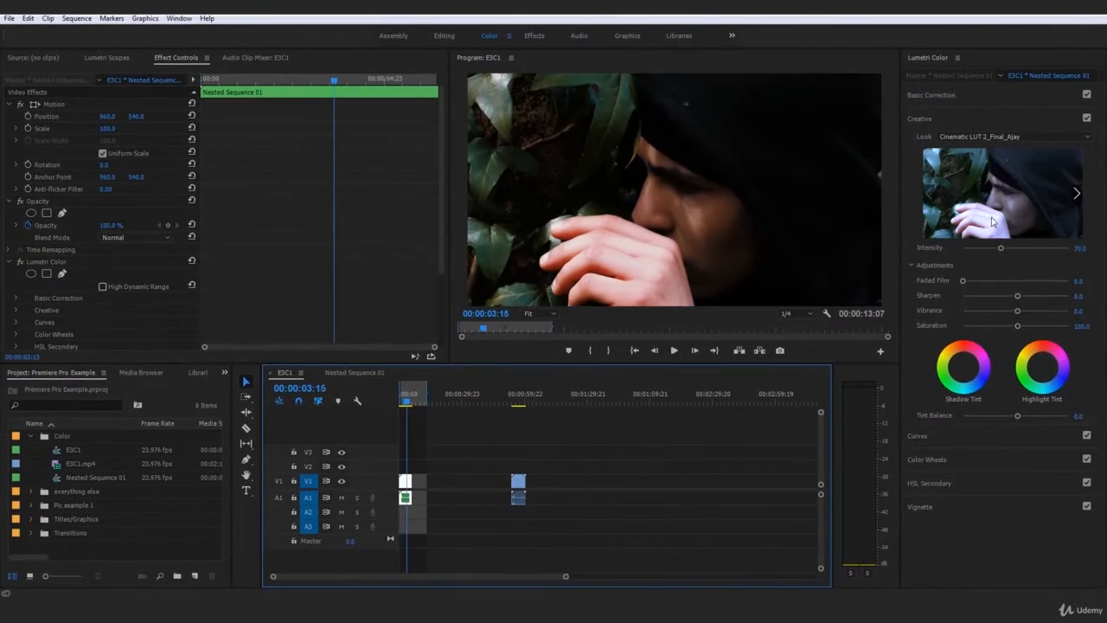
Play a short section of the nested clip and set the Creative look's Faded Film to 15.
{"action": "left_click", "coordinate": [404, 402]}
{"action": "key", "text": "space"}
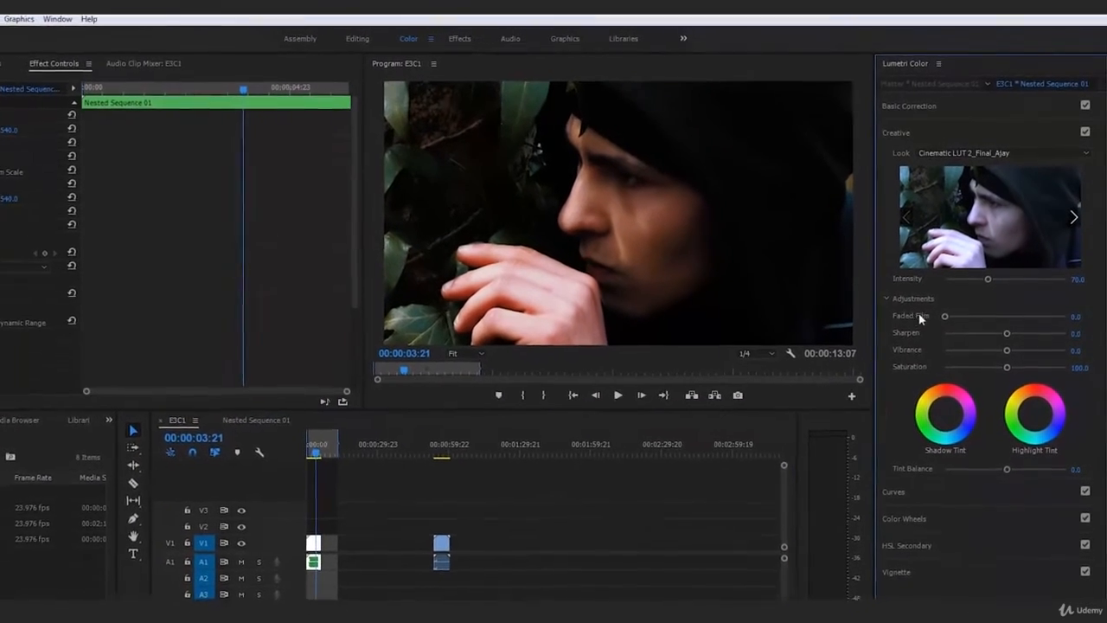
{"action": "left_click_drag", "start_coordinate": [944, 316], "coordinate": [958, 319]}
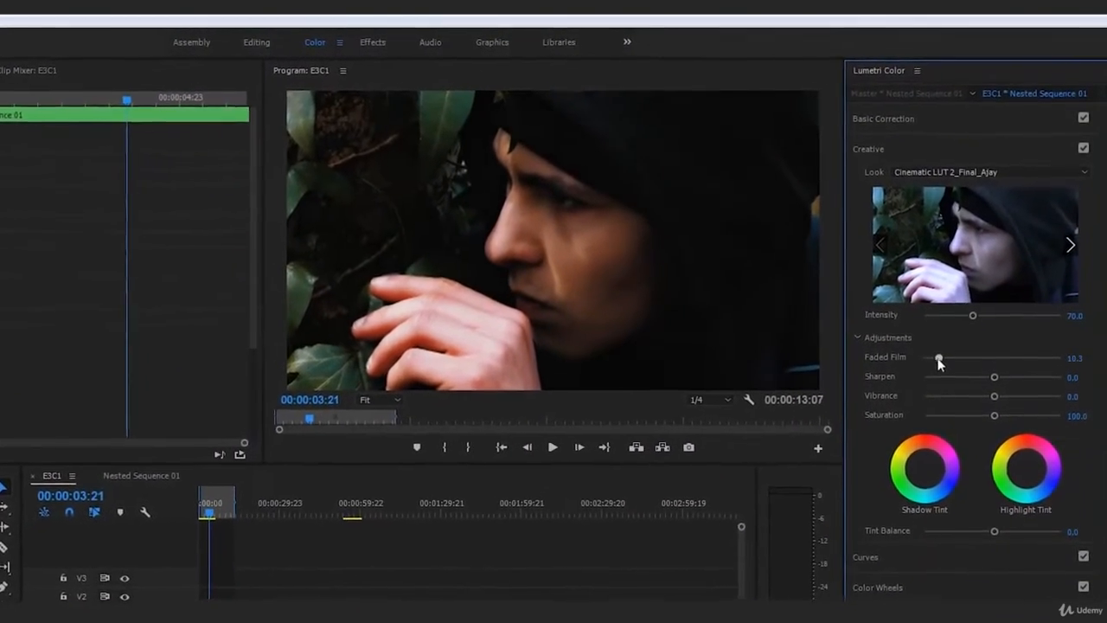
{"action": "left_click_drag", "start_coordinate": [940, 361], "coordinate": [928, 423]}
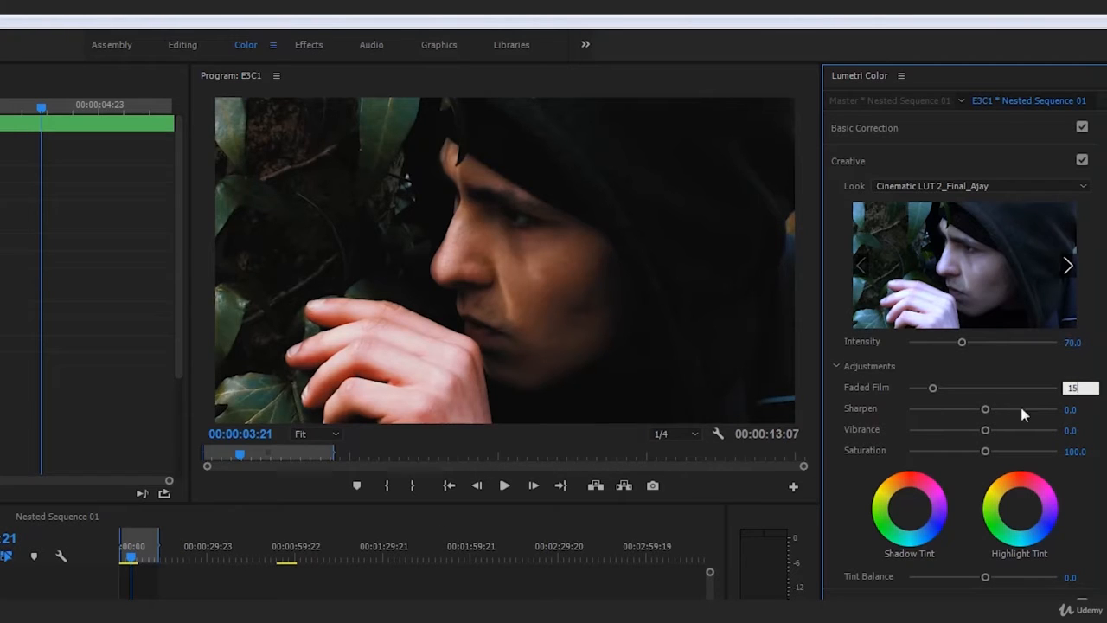
{"action": "key", "text": "Return"}
Play the clip's opening, reset Faded Film to 0 for comparison, and undo the reset.
{"action": "left_click", "coordinate": [125, 554]}
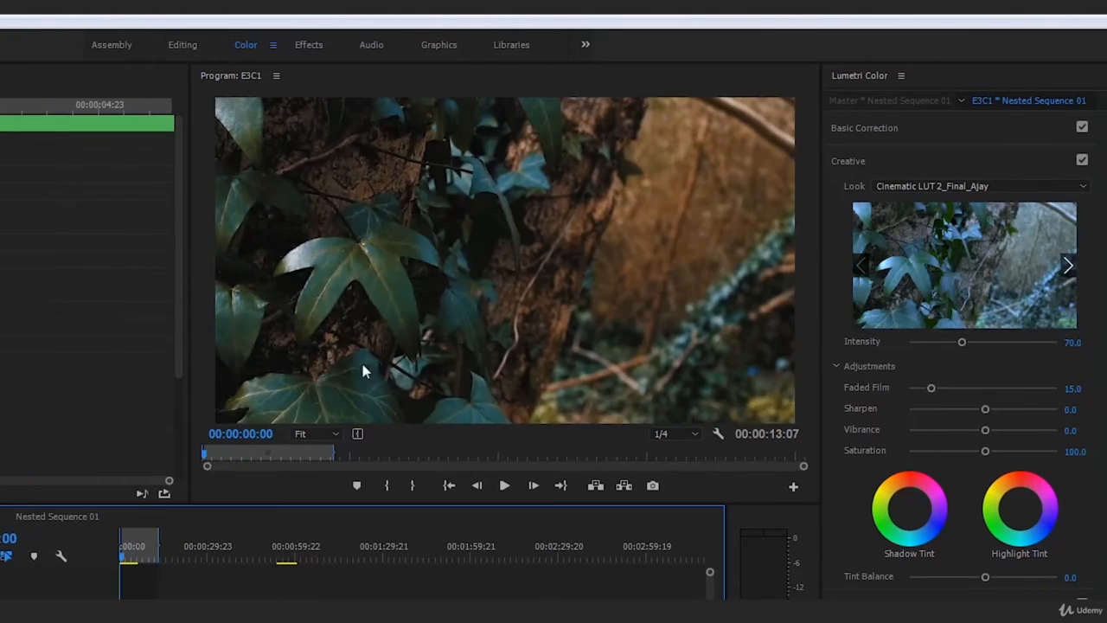
{"action": "key", "text": "space"}
{"action": "key", "text": "space"}
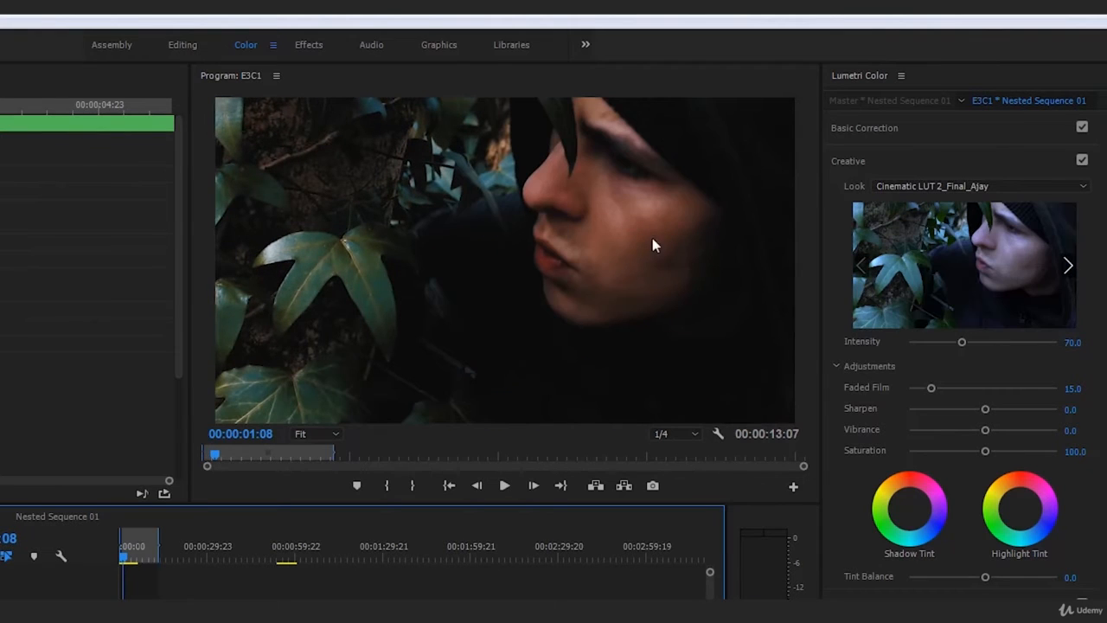
{"action": "double_click", "coordinate": [931, 387]}
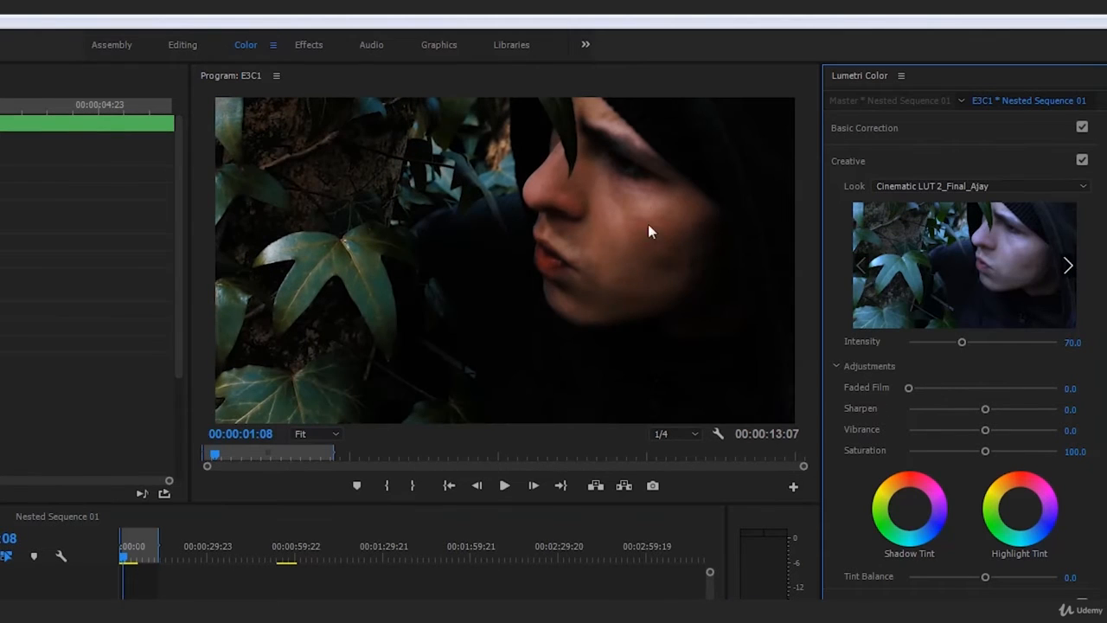
{"action": "key", "text": "ctrl+z"}
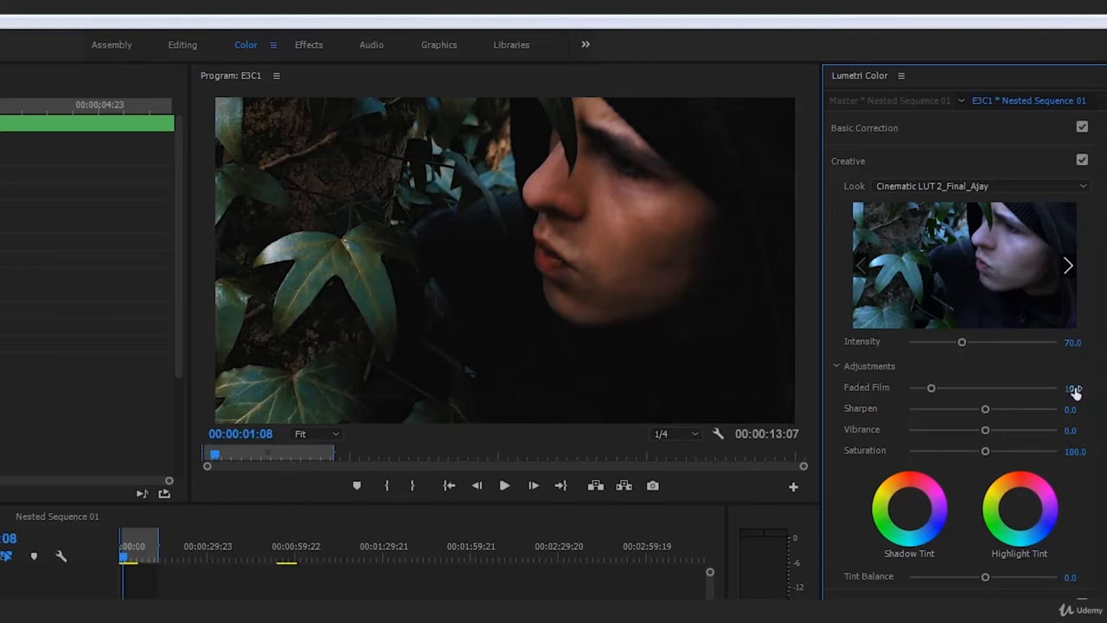
Play the nested clip from the start several times to review the Faded Film effect.
{"action": "left_click", "coordinate": [116, 563]}
{"action": "key", "text": "space"}
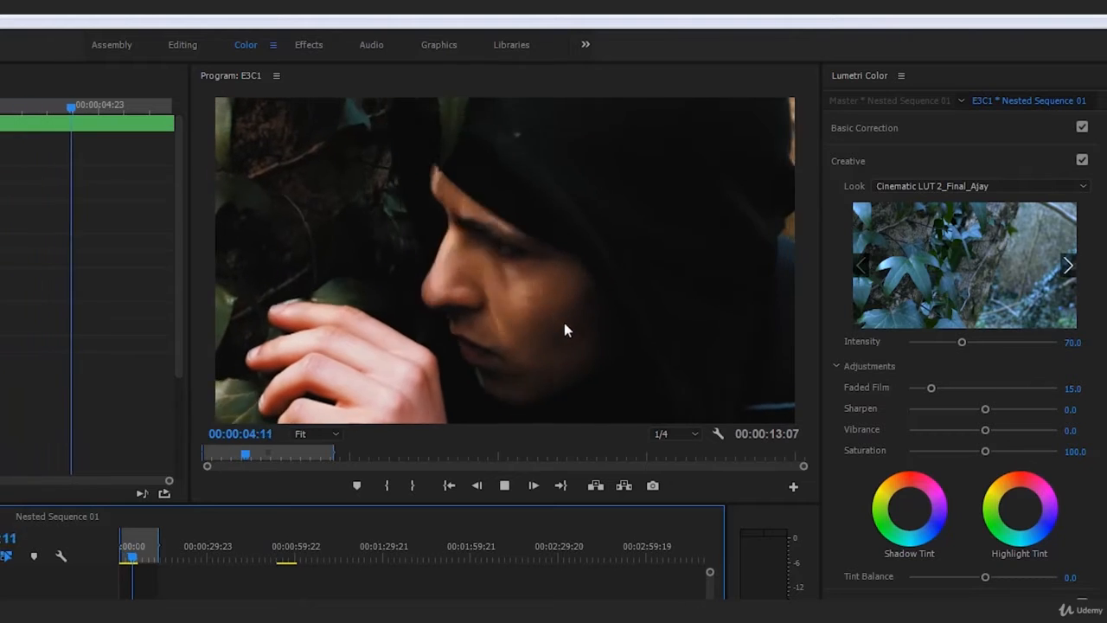
{"action": "key", "text": "space"}
{"action": "left_click_drag", "start_coordinate": [134, 555], "coordinate": [75, 556]}
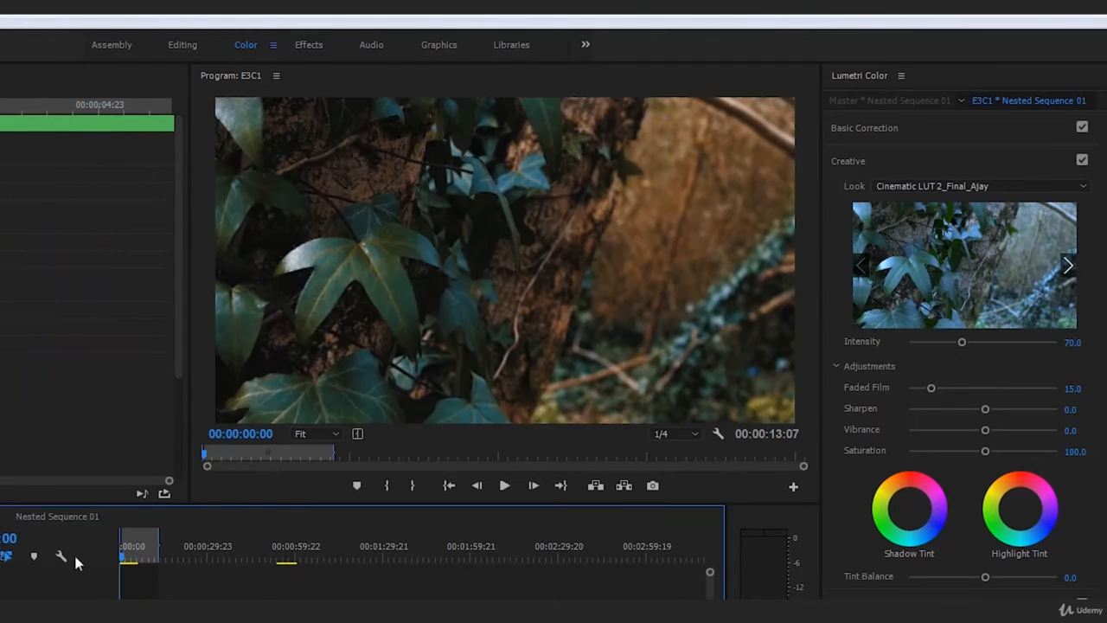
{"action": "key", "text": "space"}
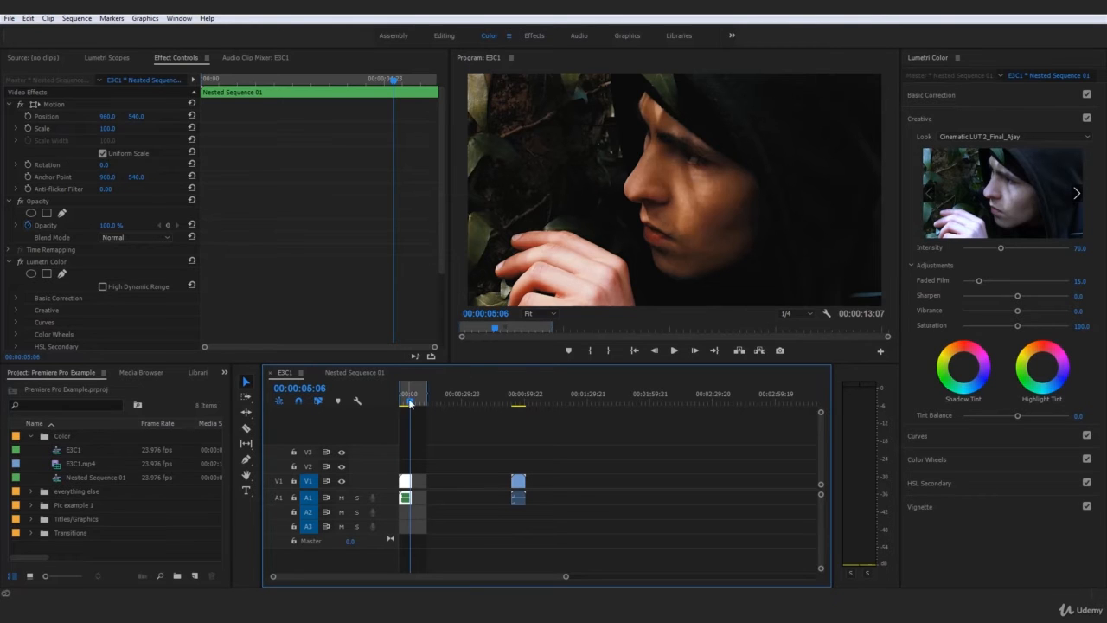
{"action": "left_click_drag", "start_coordinate": [411, 407], "coordinate": [393, 405]}
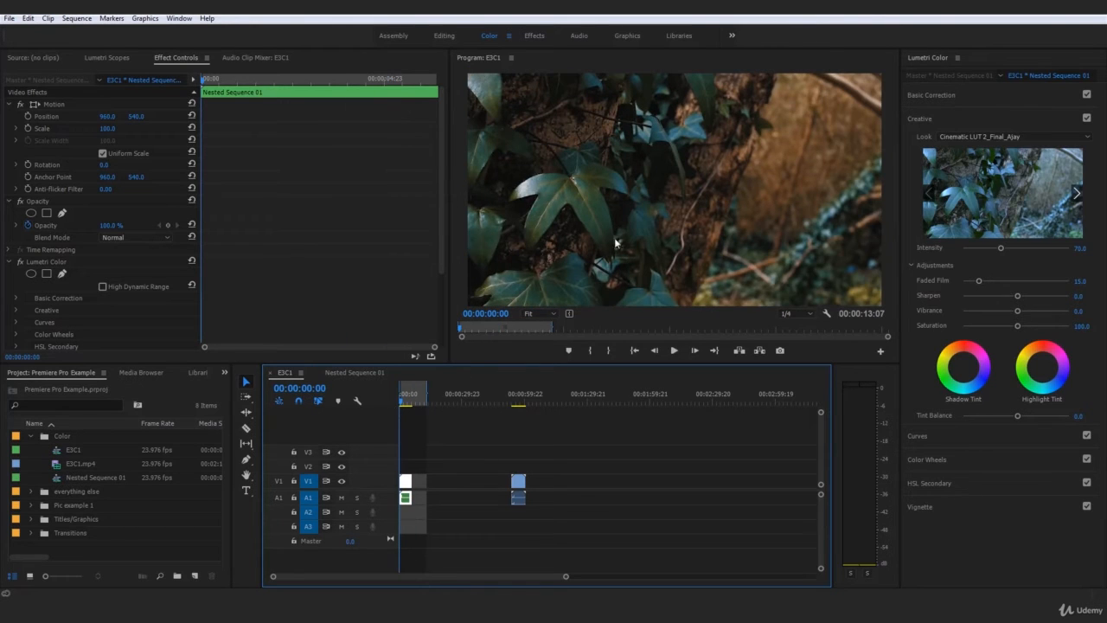
{"action": "key", "text": "space"}
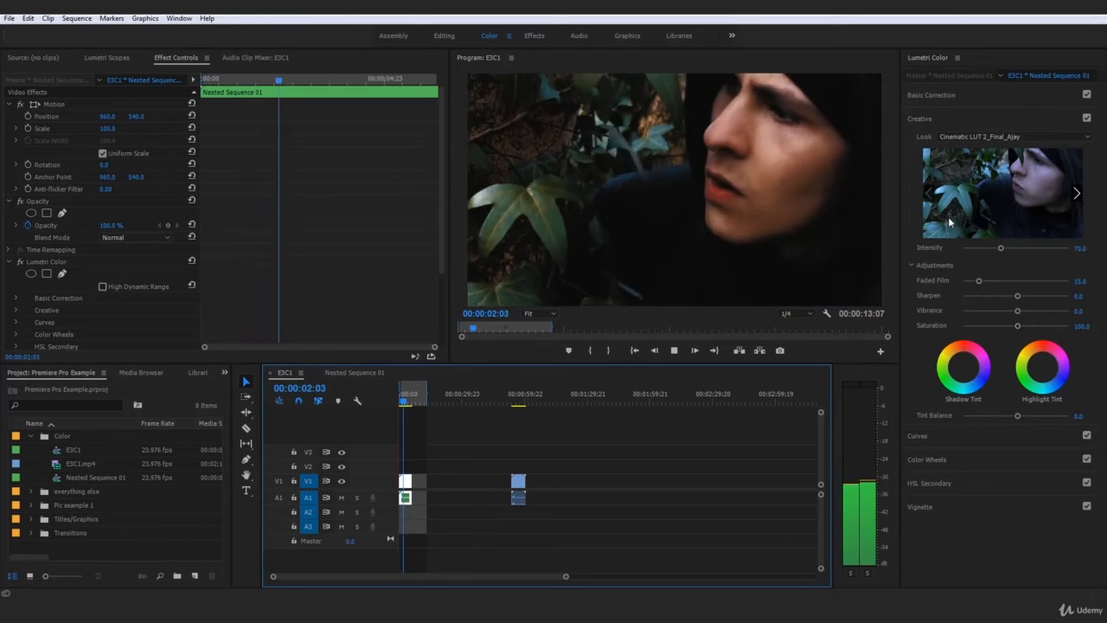
{"action": "key", "text": "space"}
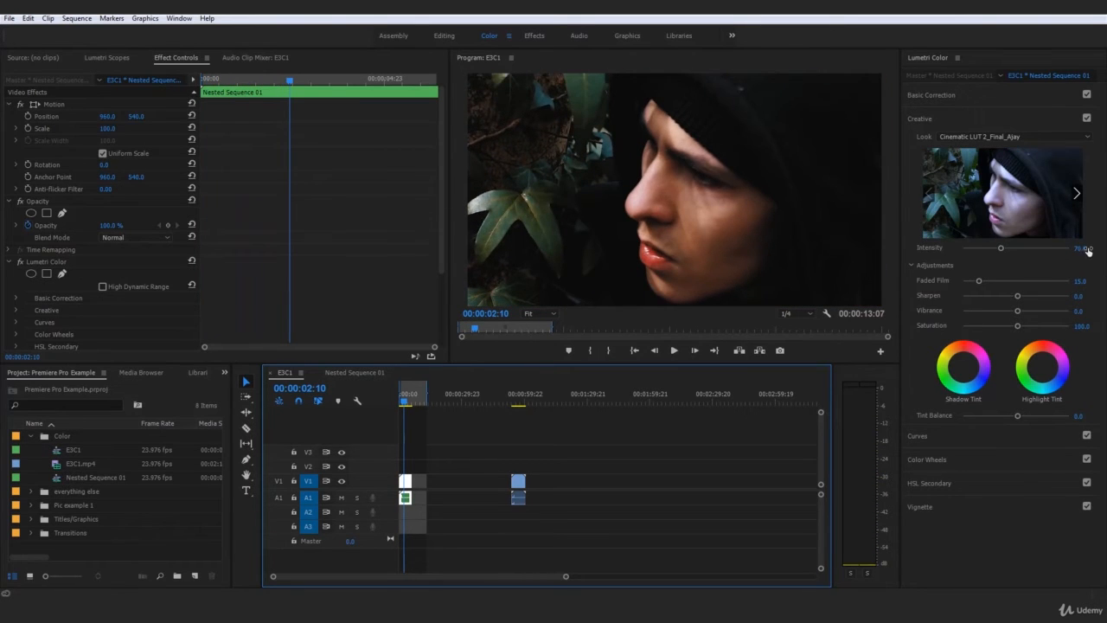
Set the look's intensity to 100 and play the first second of the clip to check it.
{"action": "left_click", "coordinate": [1085, 248]}
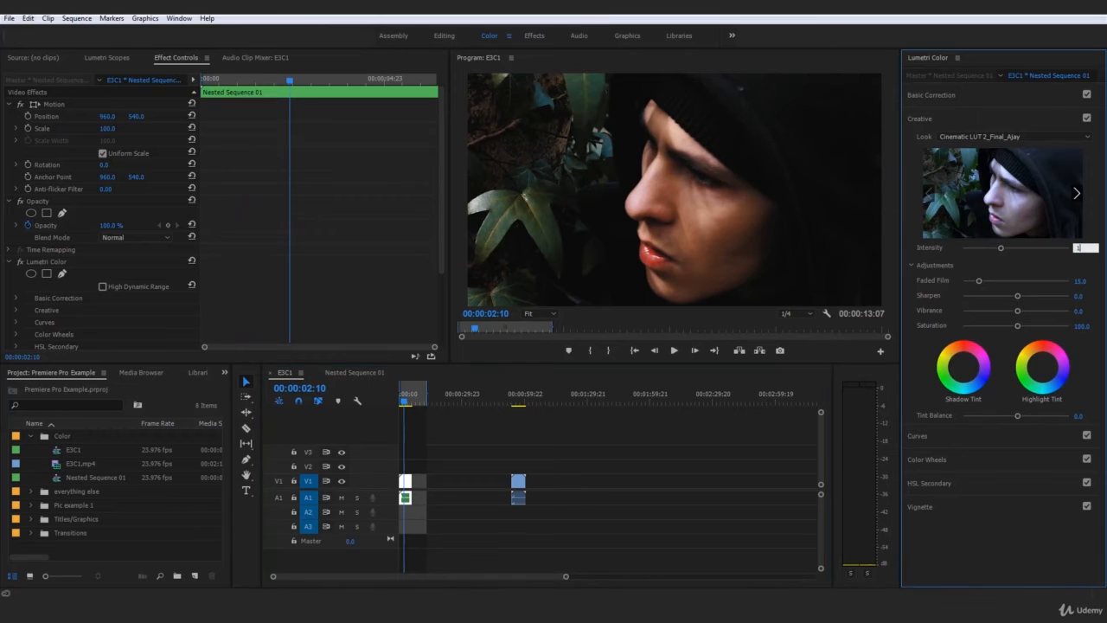
{"action": "type", "text": "100"}
{"action": "key", "text": "Return"}
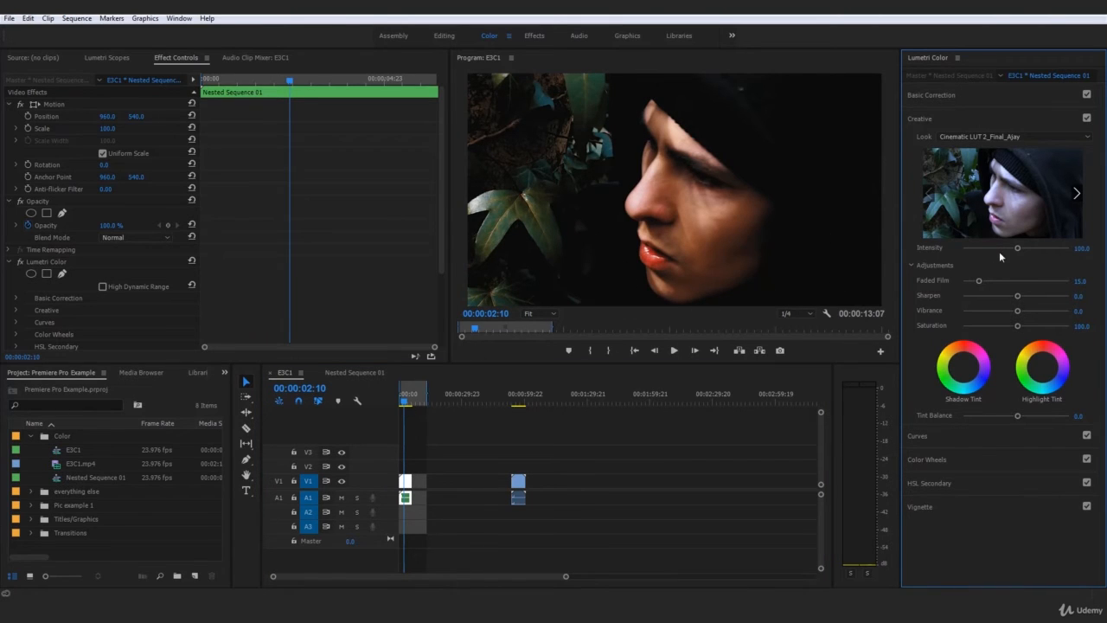
{"action": "left_click", "coordinate": [370, 408]}
{"action": "key", "text": "Home"}
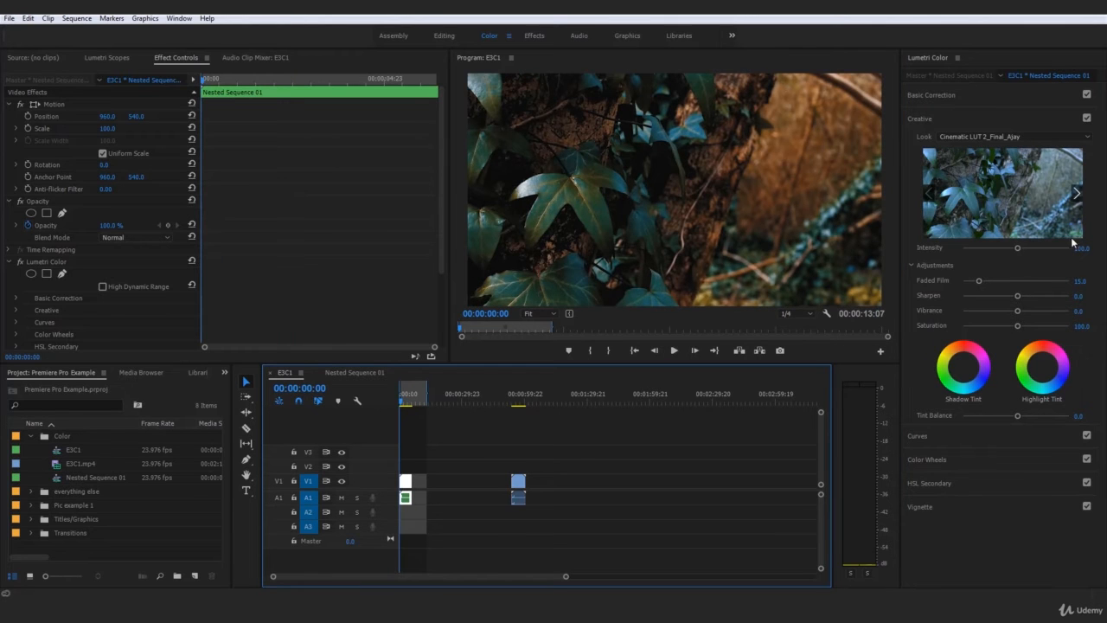
{"action": "key", "text": "space"}
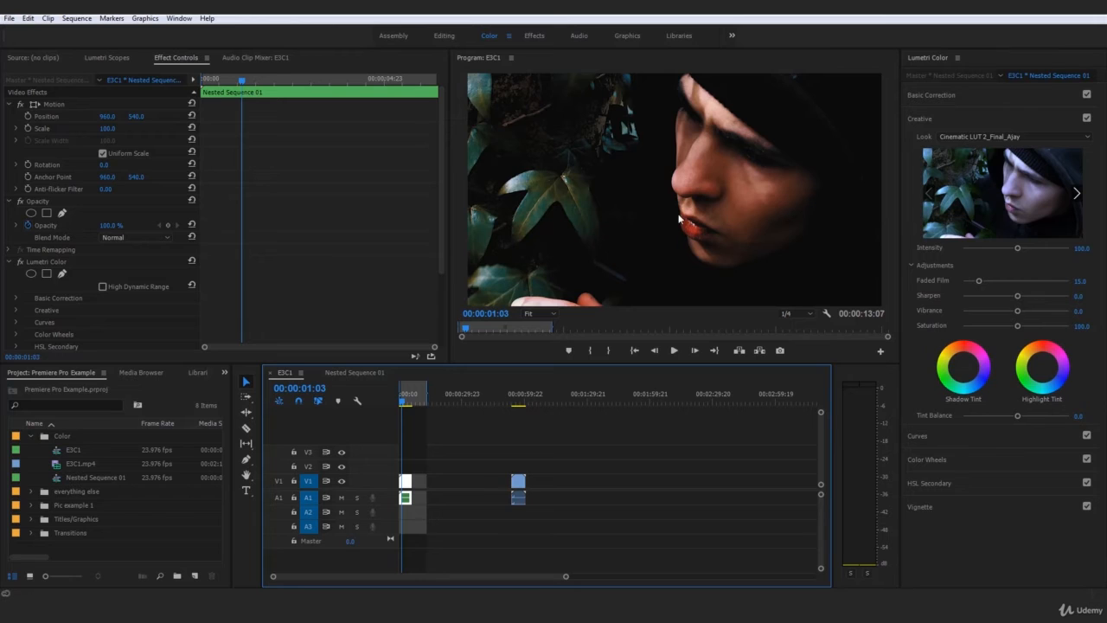
Try a lower look intensity, reset it to 100, and replay the clip's opening.
{"action": "left_click", "coordinate": [943, 96]}
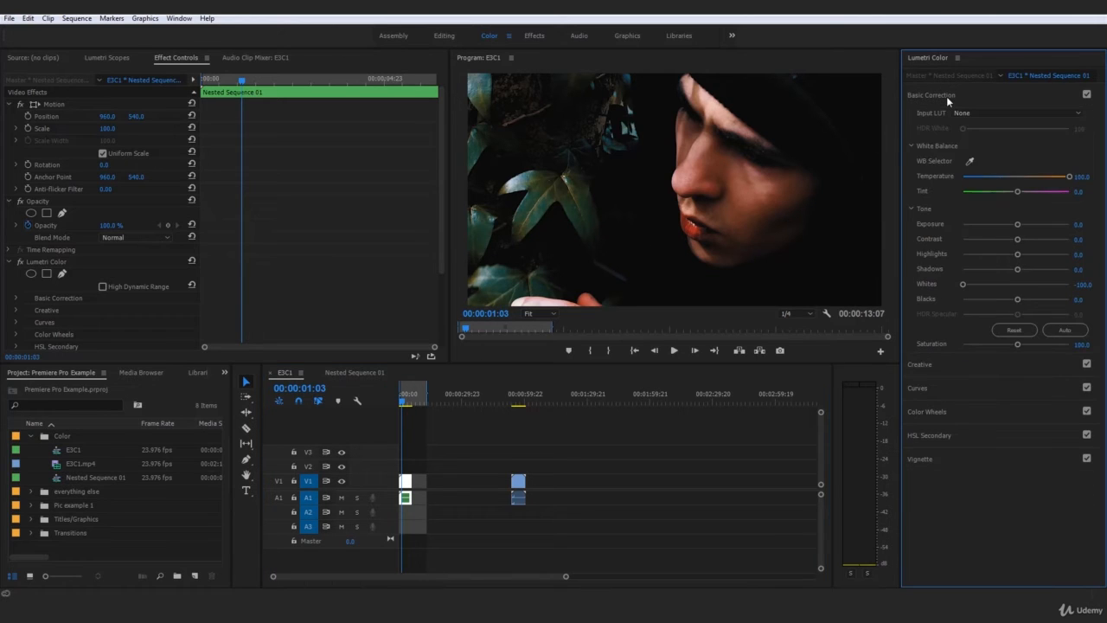
{"action": "left_click", "coordinate": [943, 365]}
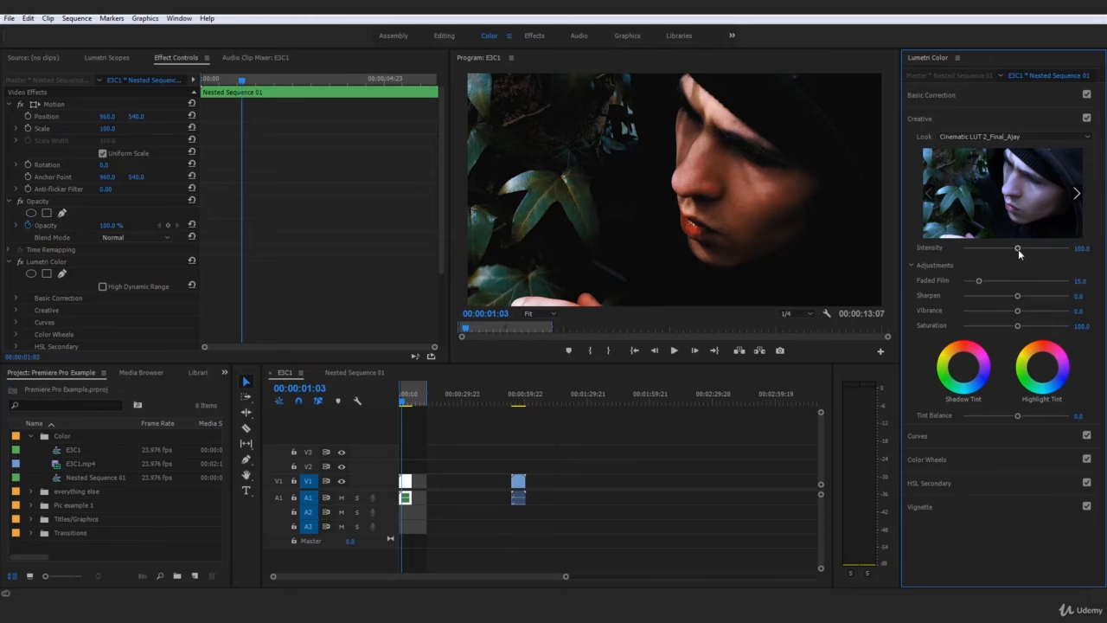
{"action": "left_click_drag", "start_coordinate": [1018, 249], "coordinate": [991, 255]}
{"action": "double_click", "coordinate": [977, 256]}
{"action": "left_click", "coordinate": [404, 395]}
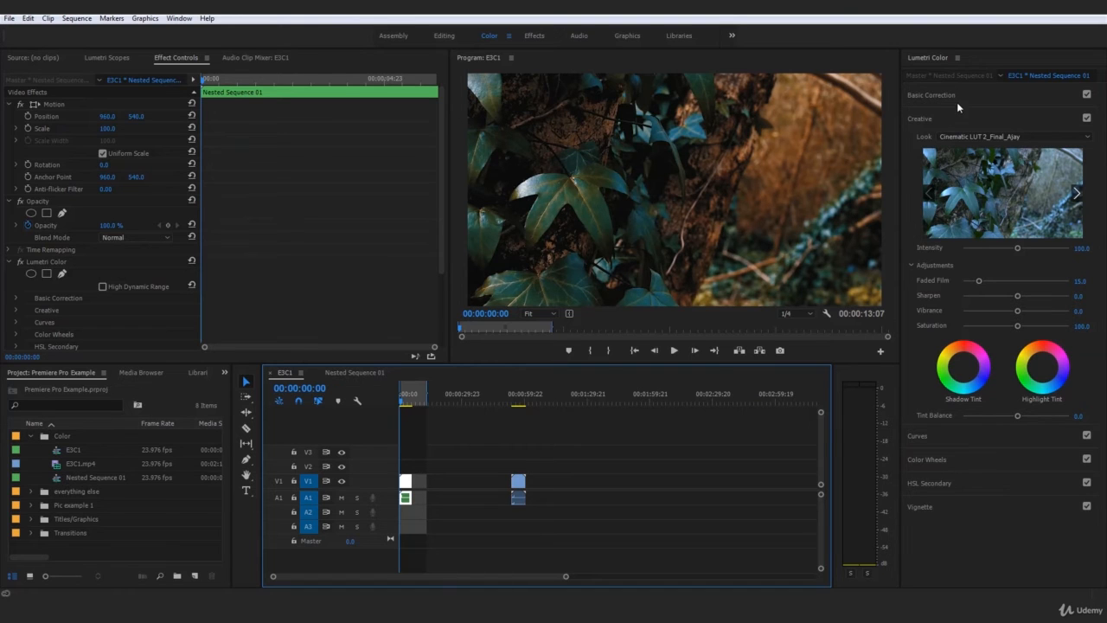
{"action": "key", "text": "space"}
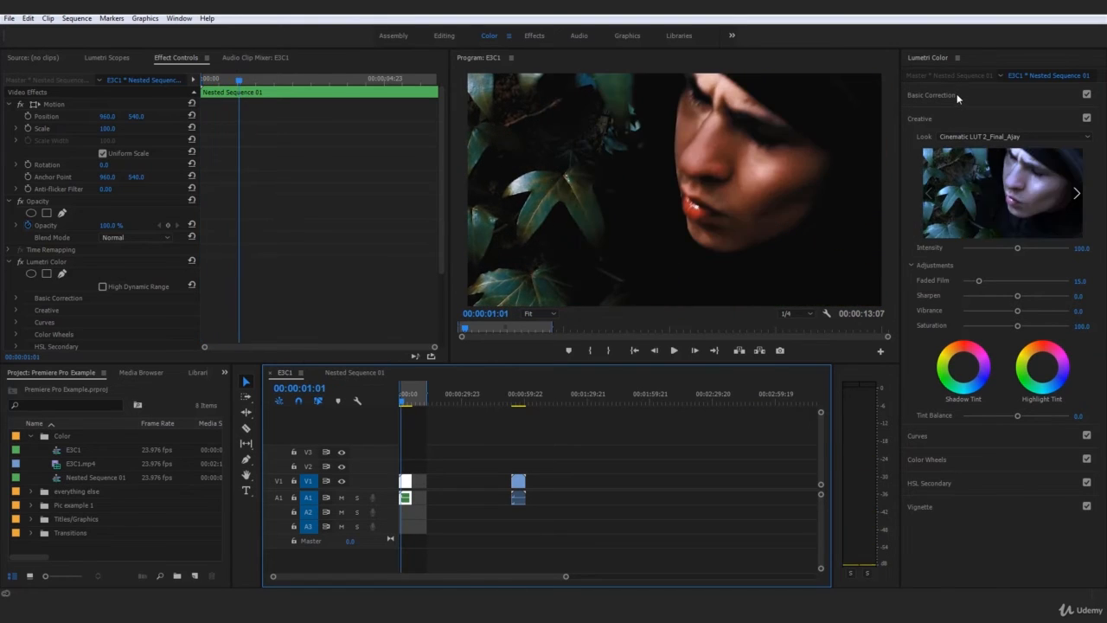
Try shifting the Basic Correction tint toward green, to about -26.5 first, and reset it to 0.
{"action": "left_click", "coordinate": [957, 94]}
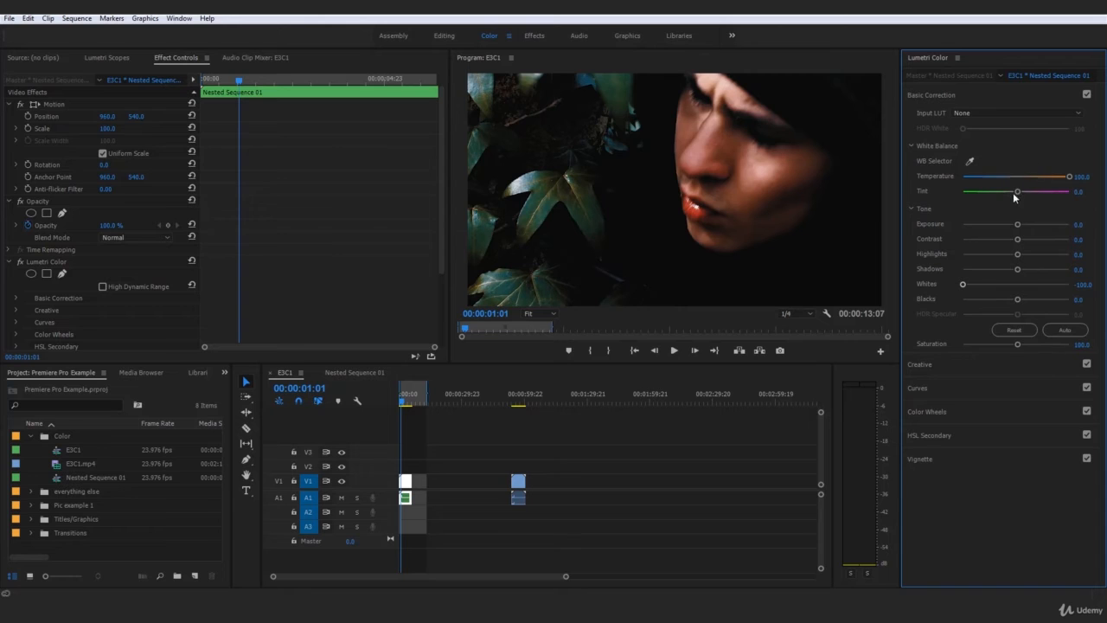
{"action": "left_click_drag", "start_coordinate": [1014, 193], "coordinate": [1003, 194]}
{"action": "key", "text": "space"}
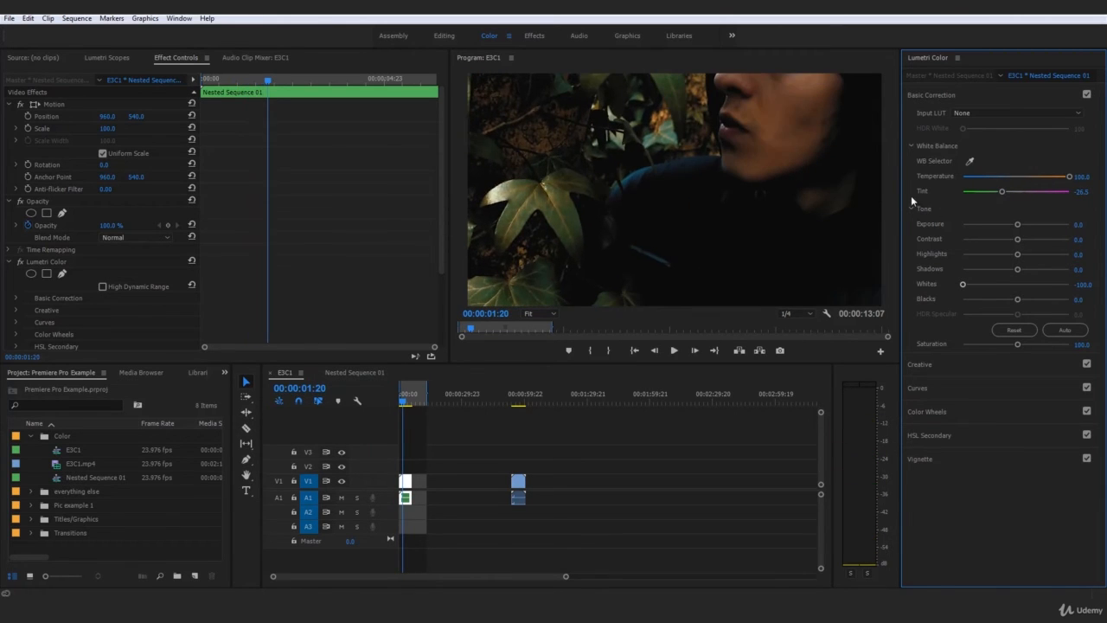
{"action": "key", "text": "ctrl+z"}
{"action": "left_click_drag", "start_coordinate": [1014, 193], "coordinate": [984, 198]}
{"action": "double_click", "coordinate": [983, 194]}
Play the nested clip to about 00:00:05:04 to review the grade with neutral tint.
{"action": "left_click", "coordinate": [407, 396]}
{"action": "key", "text": "space"}
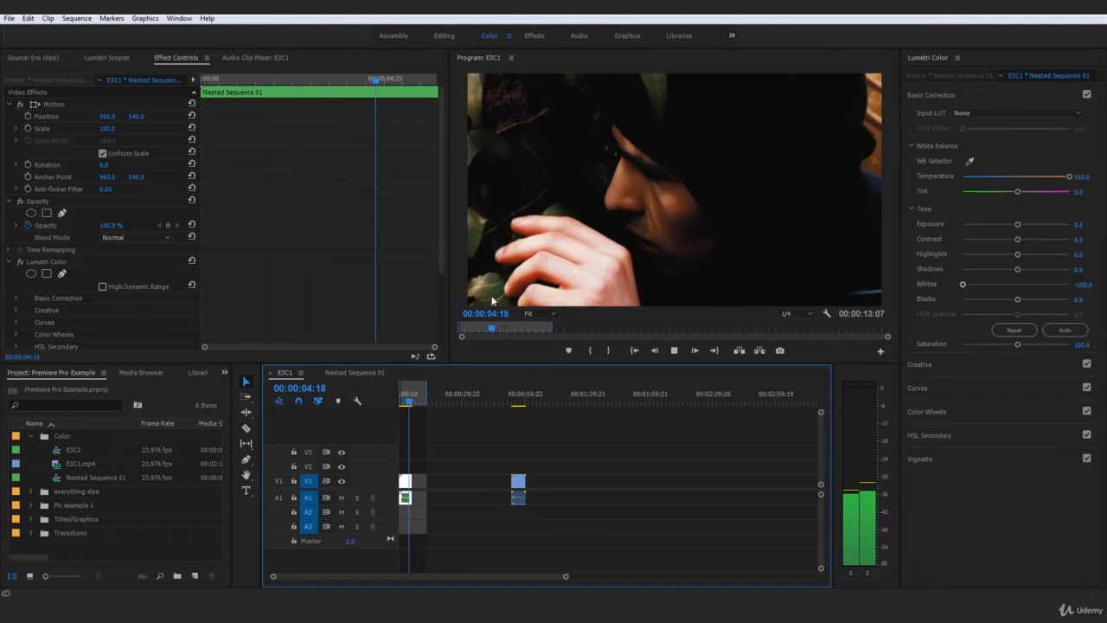
{"action": "key", "text": "space"}
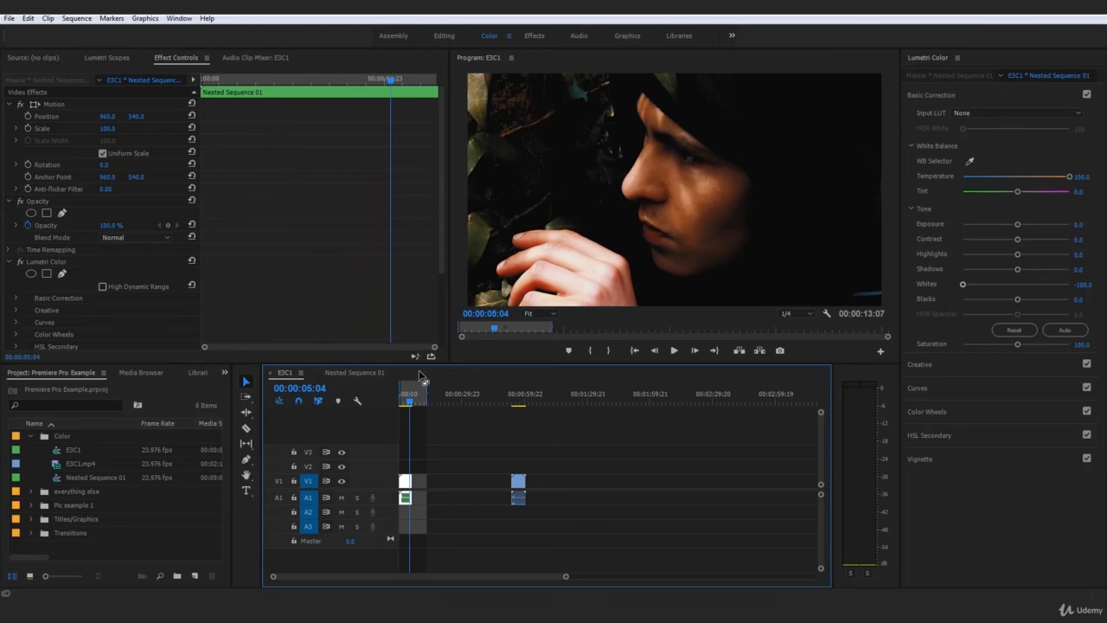
Look over the Creative adjustments and the Curves section with the playhead back at 00:00:00:00.
{"action": "left_click", "coordinate": [942, 92]}
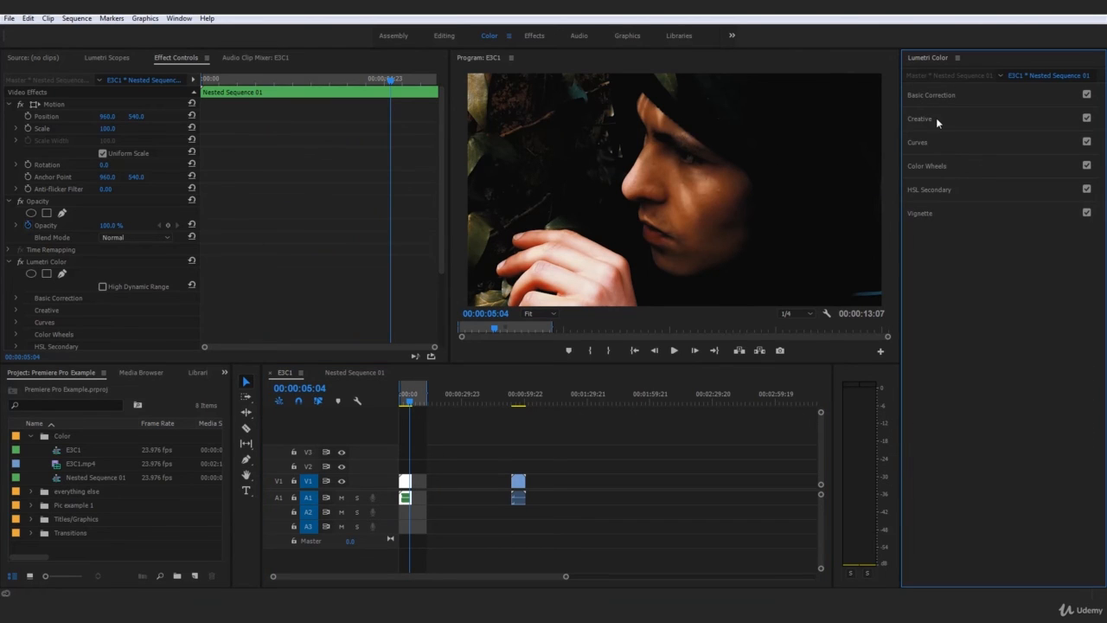
{"action": "left_click", "coordinate": [936, 120]}
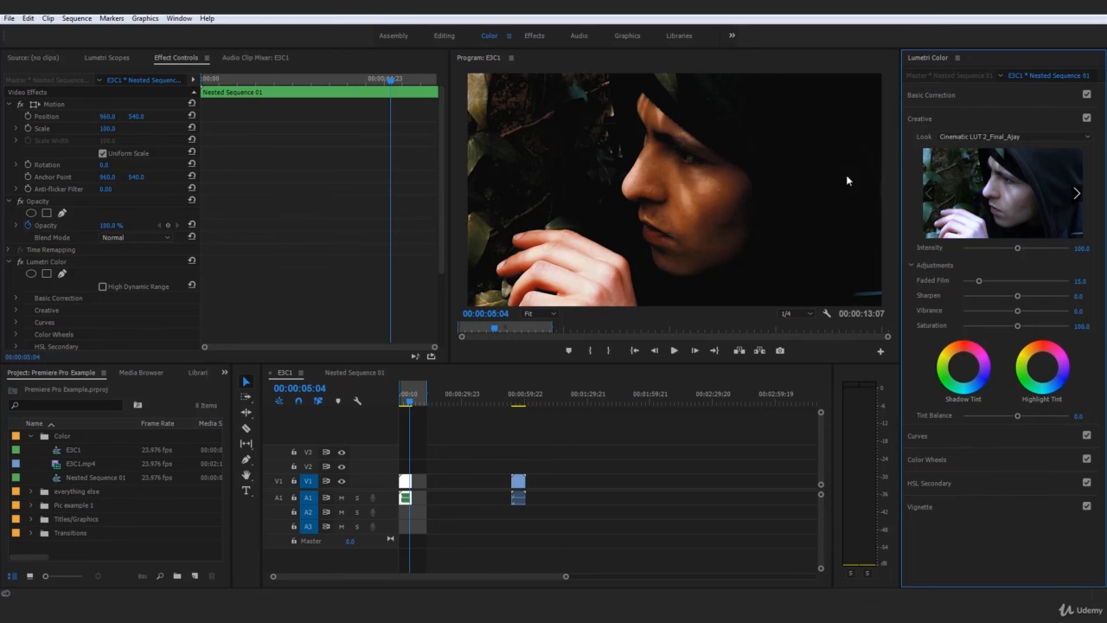
{"action": "left_click_drag", "start_coordinate": [408, 399], "coordinate": [391, 403]}
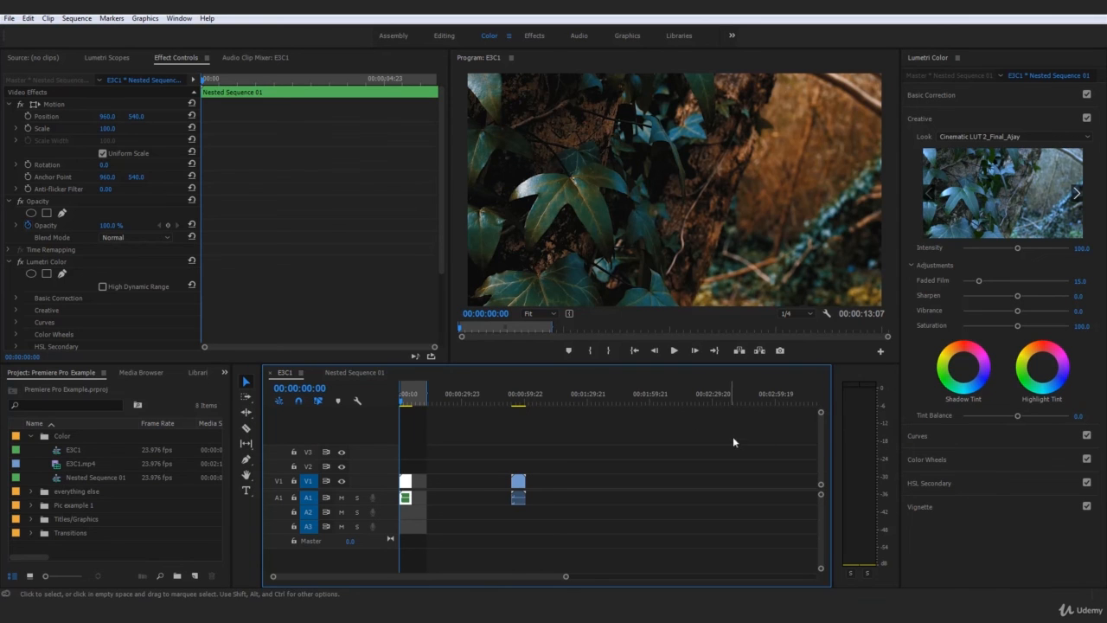
{"action": "left_click", "coordinate": [943, 438]}
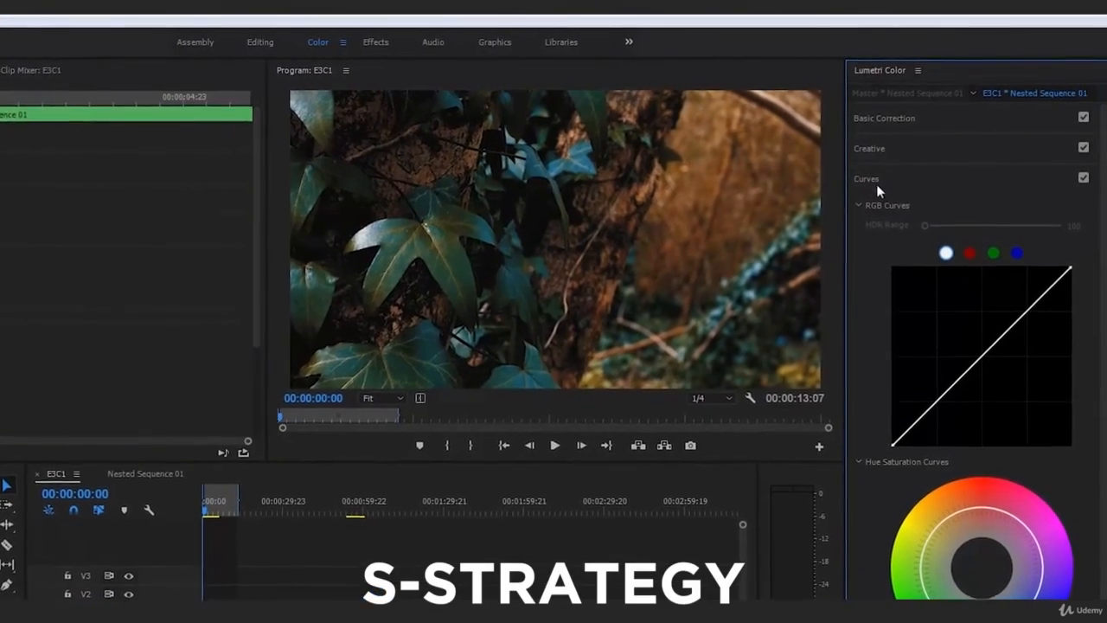
{"action": "left_click", "coordinate": [870, 186]}
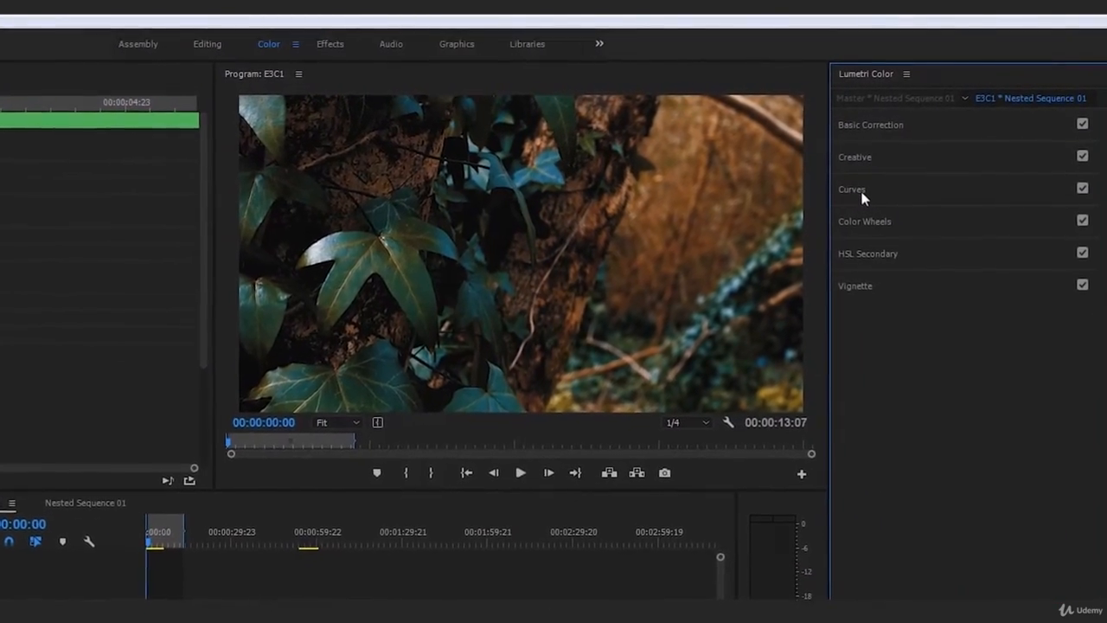